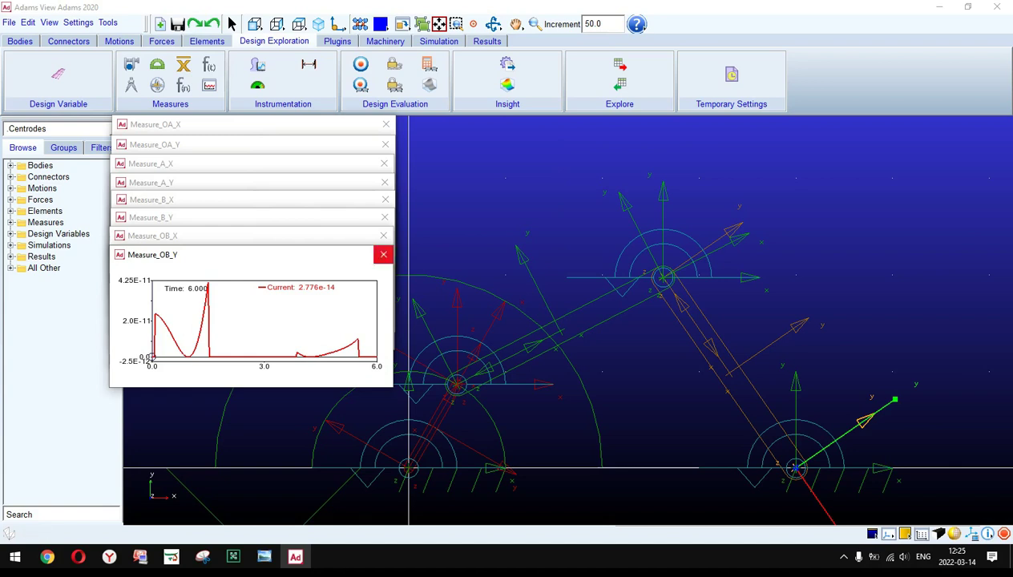
Close all eight measure plots, from Measure_OB_Y back to Measure_OA_X.
{"action": "left_click", "coordinate": [383, 253]}
{"action": "left_click", "coordinate": [383, 235]}
{"action": "left_click", "coordinate": [385, 217]}
{"action": "left_click", "coordinate": [385, 199]}
{"action": "left_click", "coordinate": [384, 183]}
{"action": "left_click", "coordinate": [383, 164]}
{"action": "left_click", "coordinate": [384, 144]}
{"action": "left_click", "coordinate": [385, 124]}
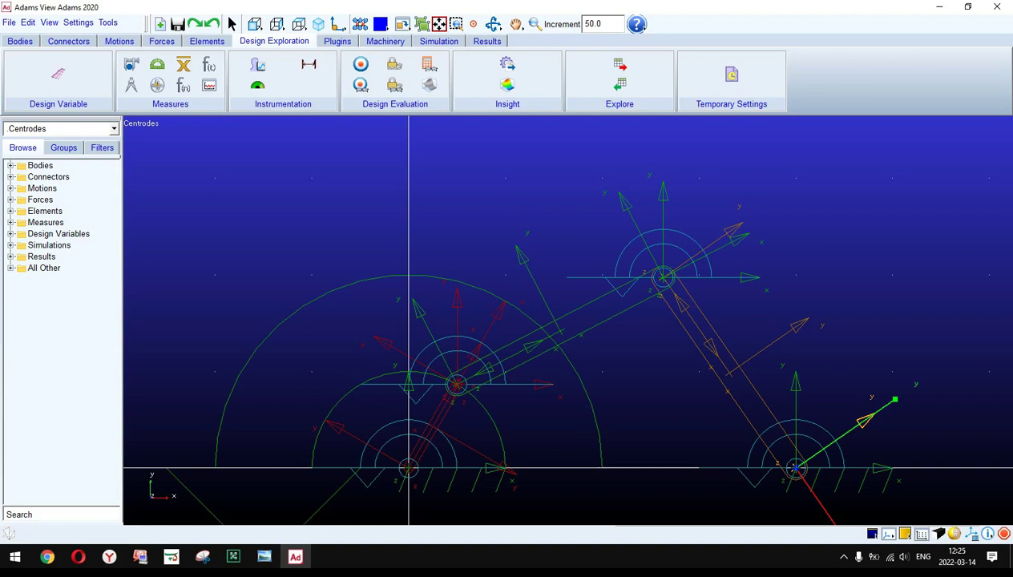
Review the model's existing motion and the list of measures in the model tree.
{"action": "left_click", "coordinate": [11, 188]}
{"action": "left_click", "coordinate": [72, 200]}
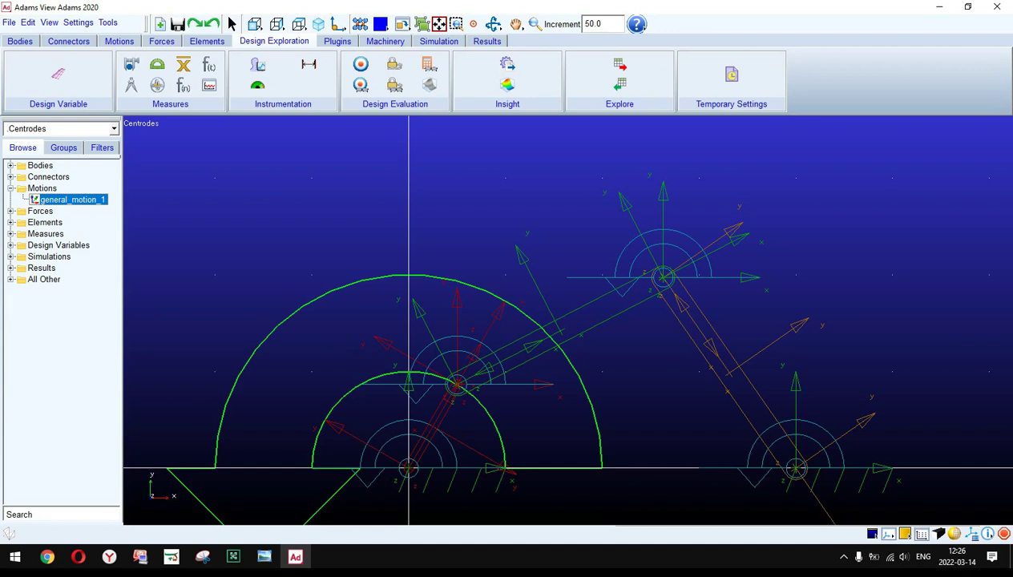
{"action": "left_click", "coordinate": [11, 187]}
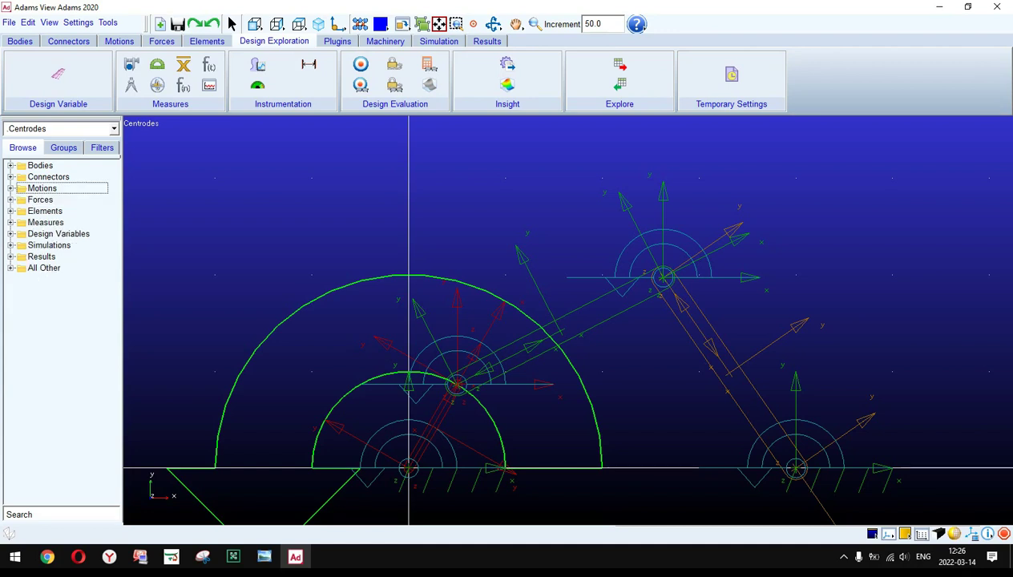
{"action": "left_click", "coordinate": [10, 222]}
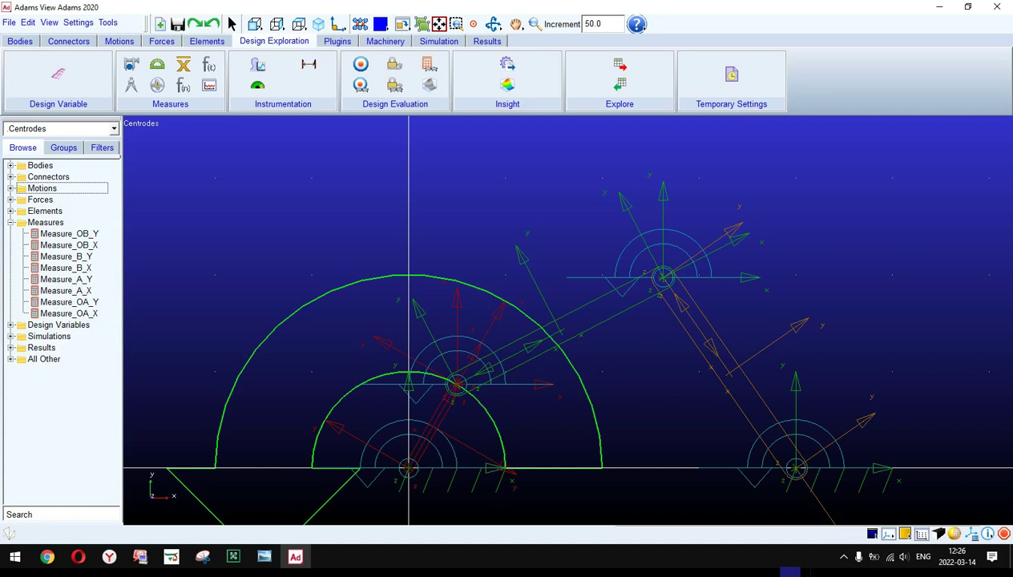
{"action": "left_click", "coordinate": [9, 222]}
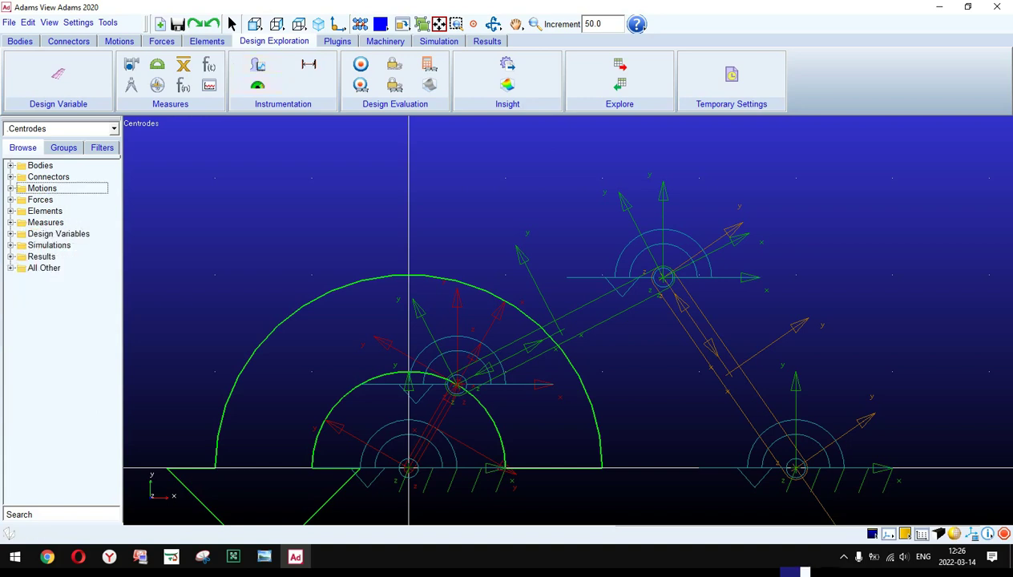
Create an algebraic state variable named SV_OA_X with a run-time expression, keeping the measures listed for reference.
{"action": "left_click", "coordinate": [206, 41]}
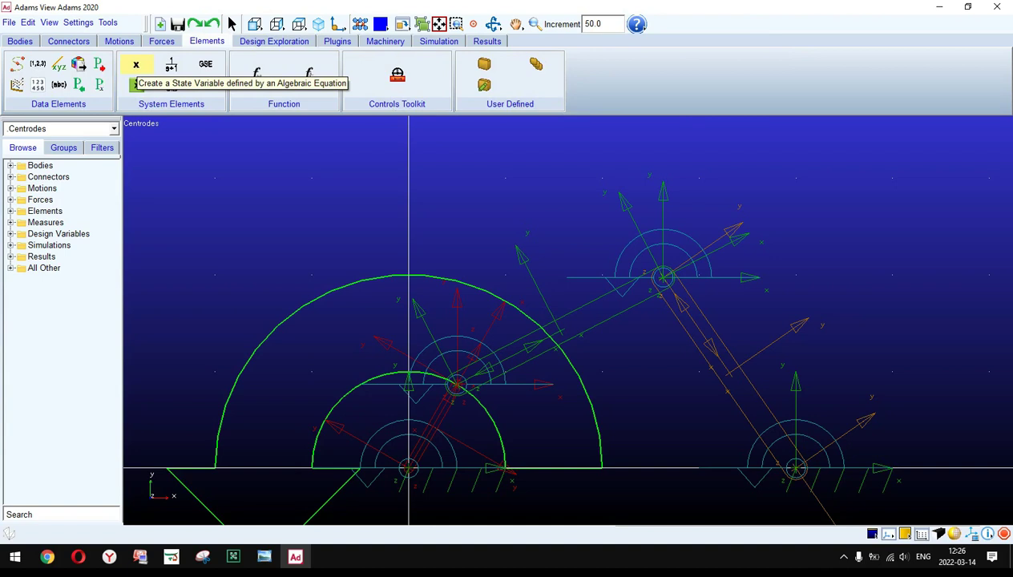
{"action": "left_click", "coordinate": [136, 84]}
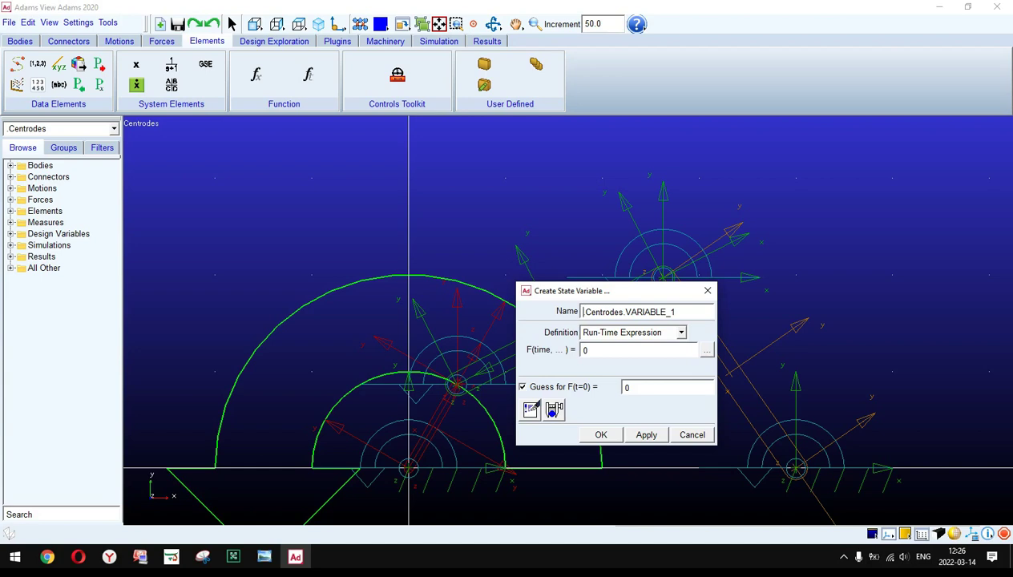
{"action": "left_click_drag", "start_coordinate": [611, 290], "coordinate": [263, 101]}
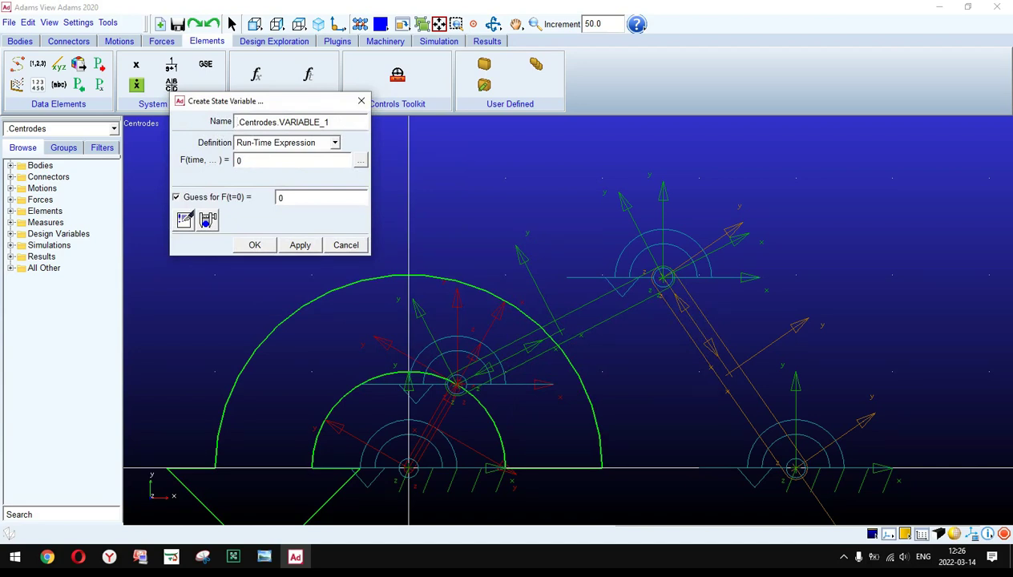
{"action": "double_click", "coordinate": [303, 122]}
{"action": "left_click", "coordinate": [10, 222]}
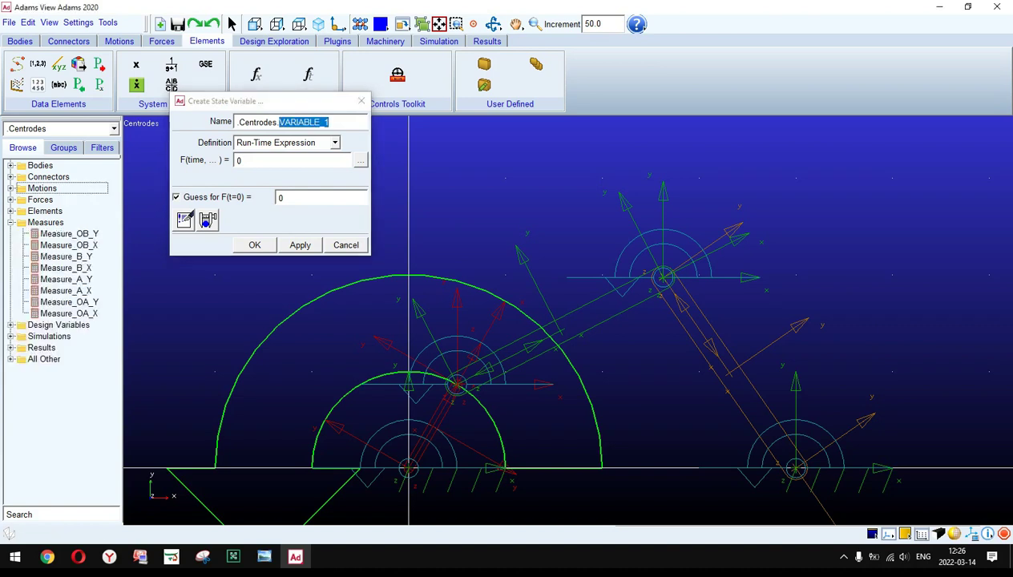
{"action": "left_click", "coordinate": [264, 101]}
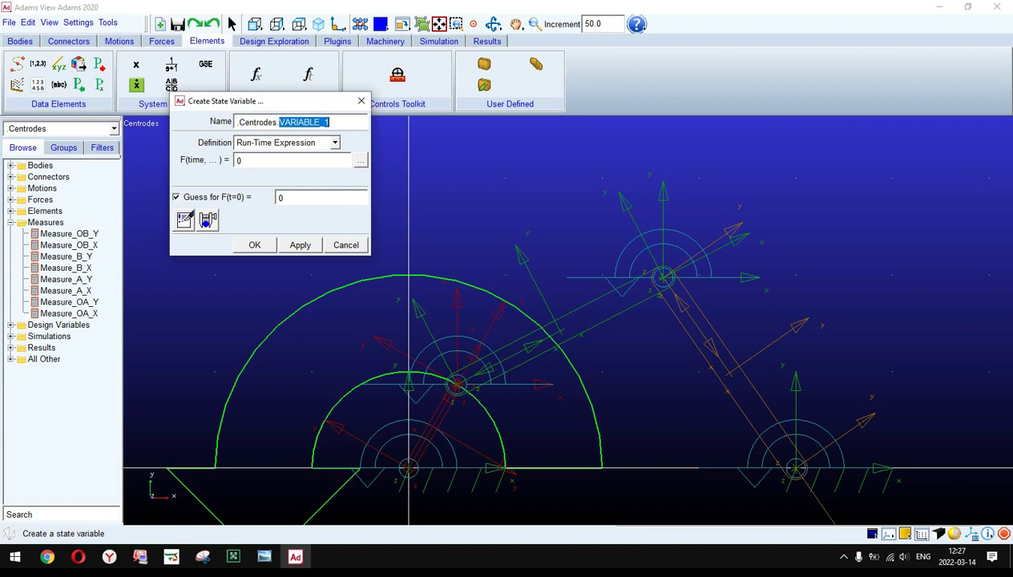
{"action": "type", "text": "SV_"}
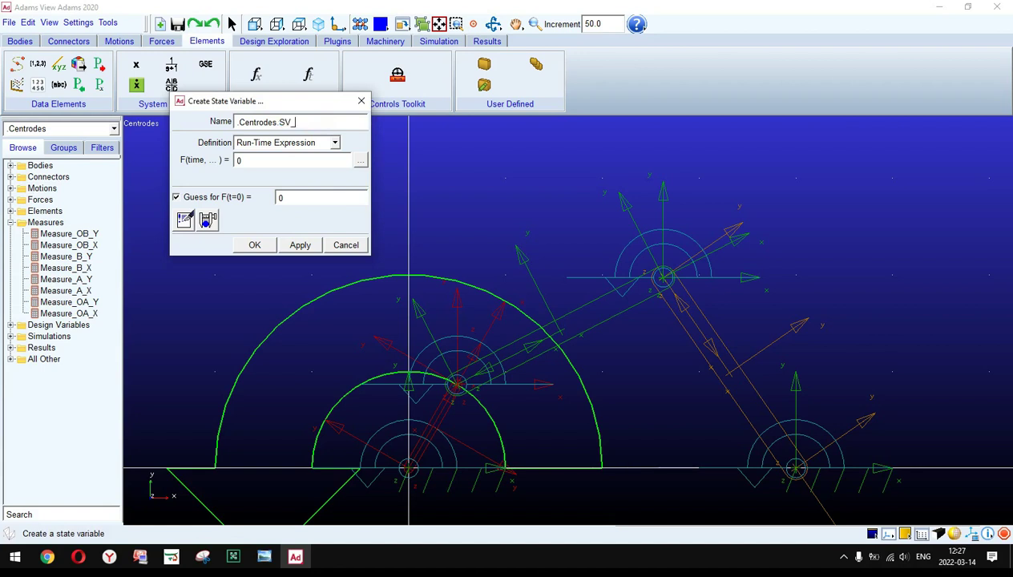
{"action": "type", "text": "OA_X"}
{"action": "key", "text": "Tab"}
{"action": "key", "text": "ctrl+c"}
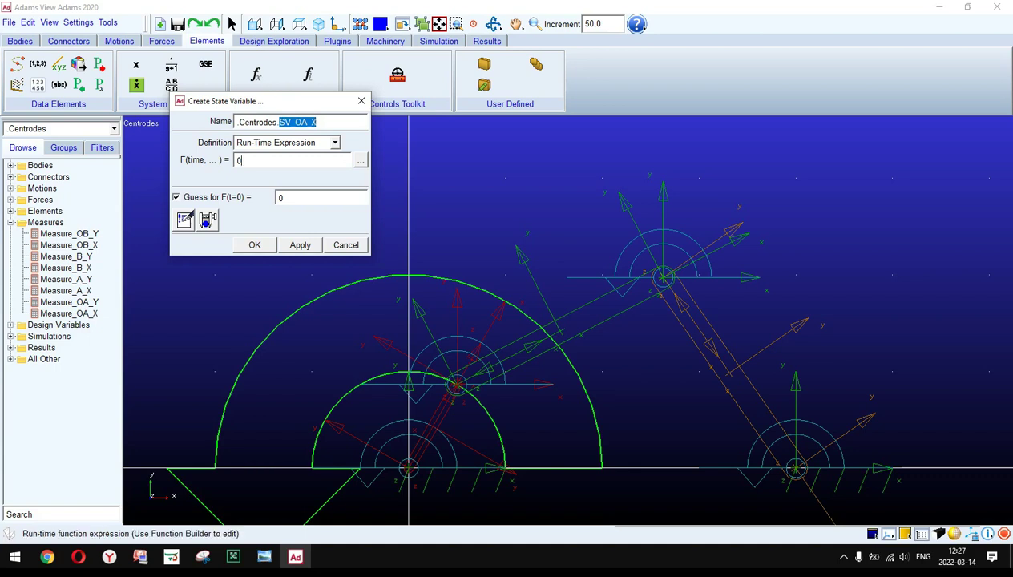
{"action": "left_click", "coordinate": [317, 122]}
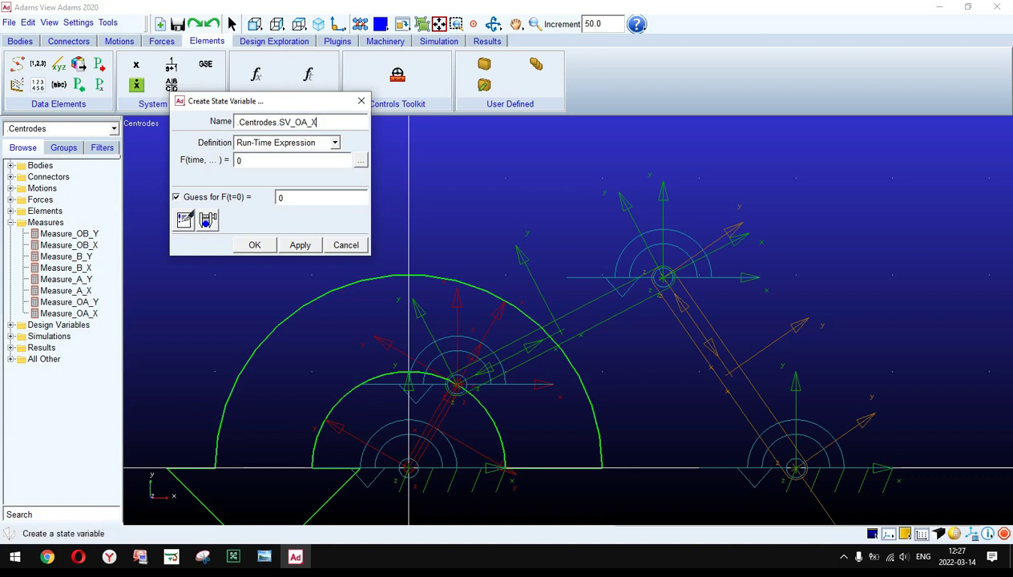
{"action": "key", "text": "Return"}
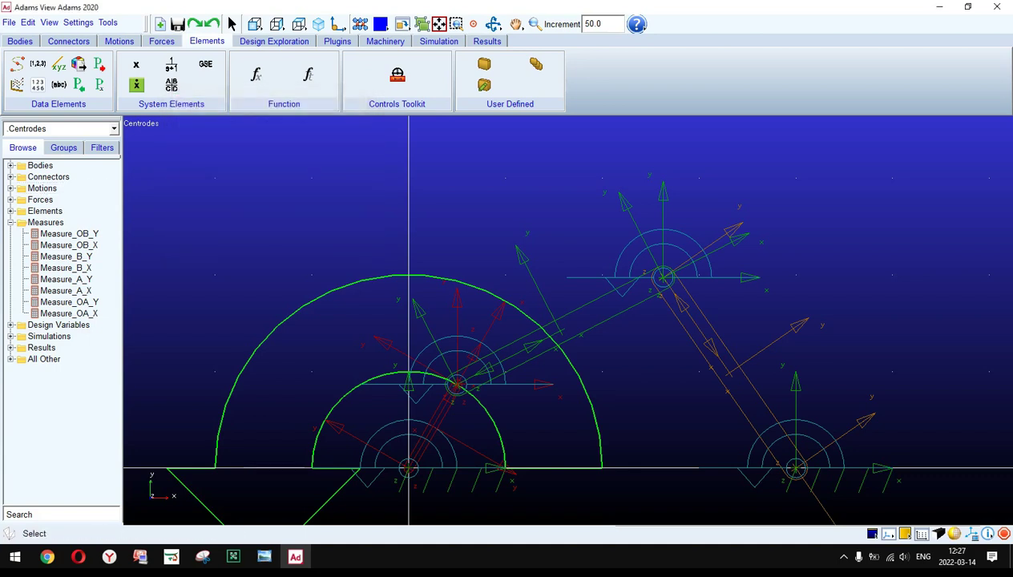
Create a second state variable for point OA named SV_OA_Y, keeping the default expression.
{"action": "left_click", "coordinate": [10, 324]}
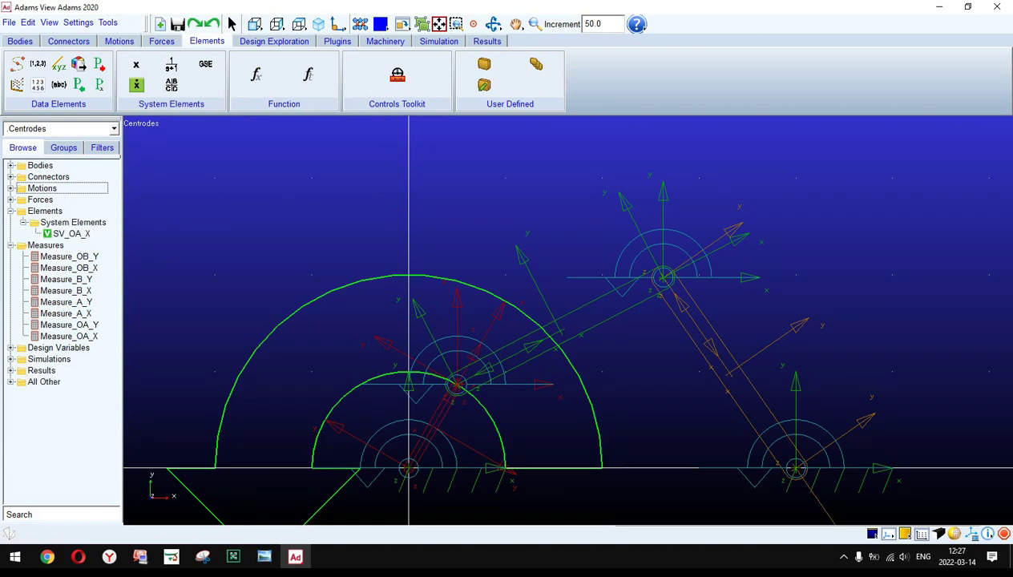
{"action": "left_click", "coordinate": [71, 234]}
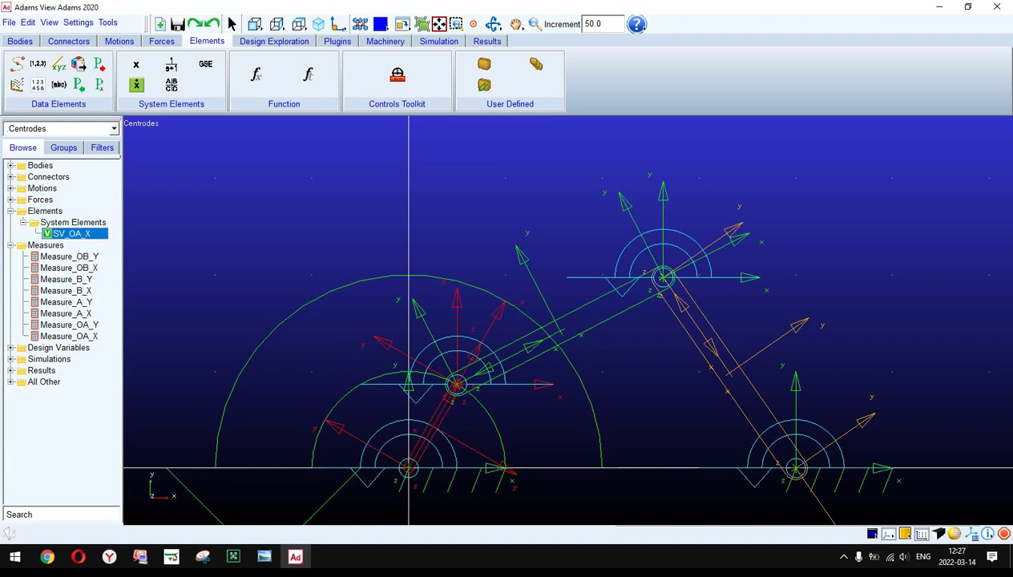
{"action": "left_click", "coordinate": [137, 64]}
{"action": "double_click", "coordinate": [302, 122]}
{"action": "key", "text": "ctrl+v"}
{"action": "key", "text": "BackSpace"}
{"action": "type", "text": "Y"}
{"action": "left_click", "coordinate": [254, 245]}
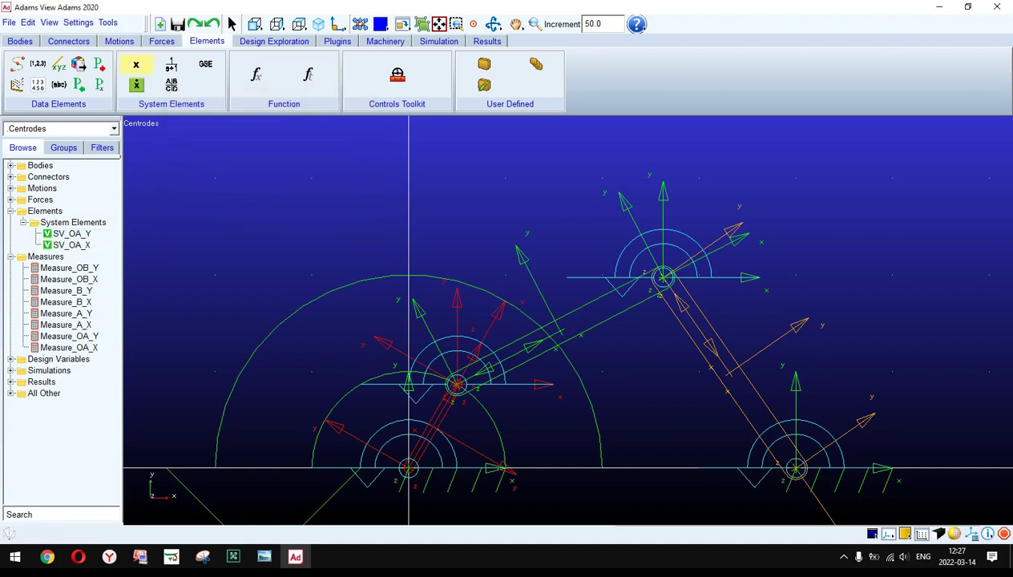
Create a state variable named SV_A_X with the default run-time expression and copy its name for reuse.
{"action": "left_click", "coordinate": [135, 64]}
{"action": "left_click", "coordinate": [301, 122]}
{"action": "key", "text": "BackSpace"}
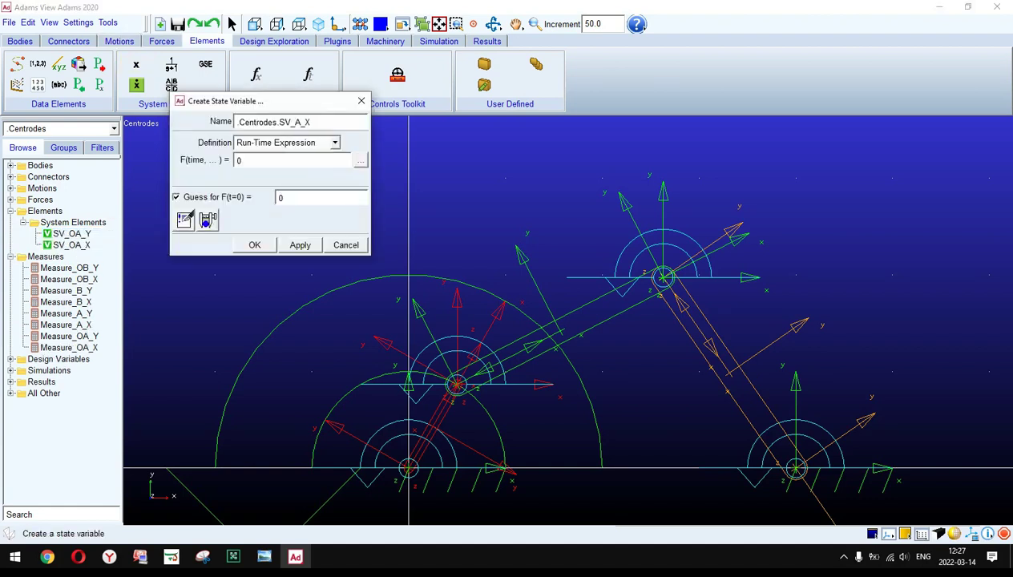
{"action": "double_click", "coordinate": [294, 122]}
{"action": "key", "text": "ctrl+c"}
{"action": "key", "text": "Return"}
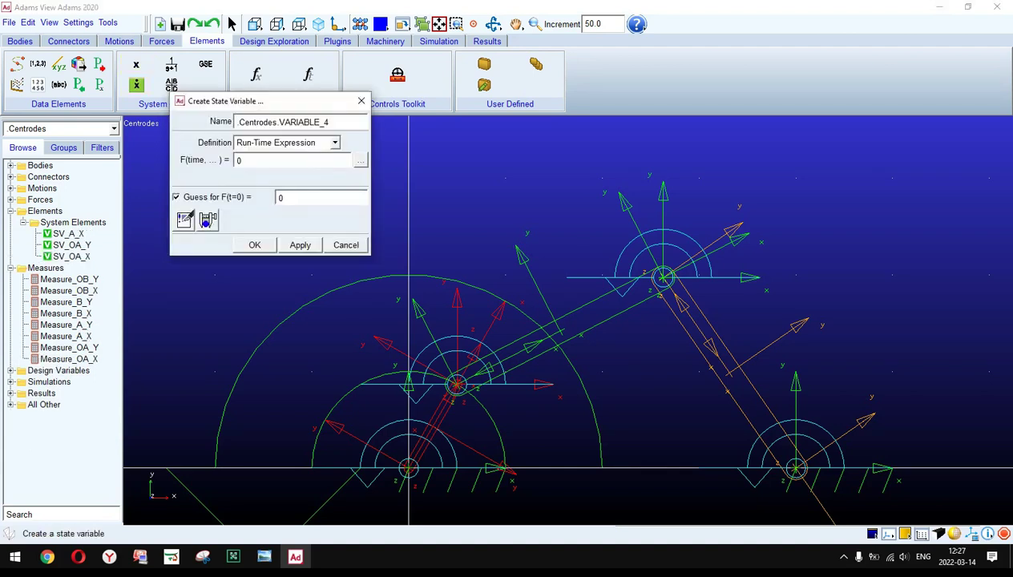
Create the matching Y state variable for point A, named SV_A_Y, with the default expression.
{"action": "double_click", "coordinate": [303, 121]}
{"action": "key", "text": "ctrl+v"}
{"action": "key", "text": "BackSpace"}
{"action": "type", "text": "Y"}
{"action": "key", "text": "Return"}
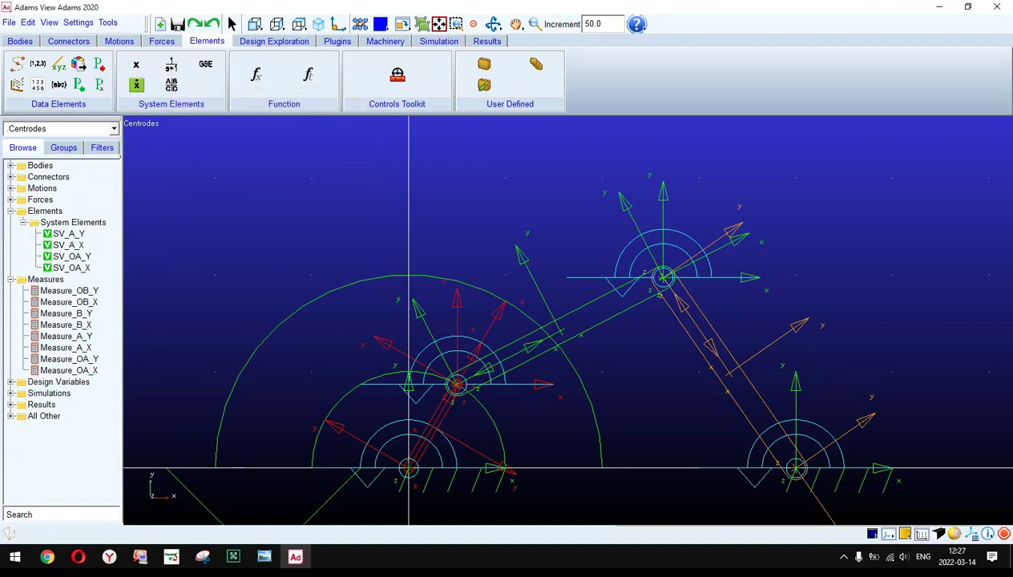
Create a state variable for point B named SV_B_X with the default run-time expression.
{"action": "key", "text": "ctrl+v"}
{"action": "key", "text": "Left"}
{"action": "key", "text": "Left"}
{"action": "key", "text": "BackSpace"}
{"action": "type", "text": "B"}
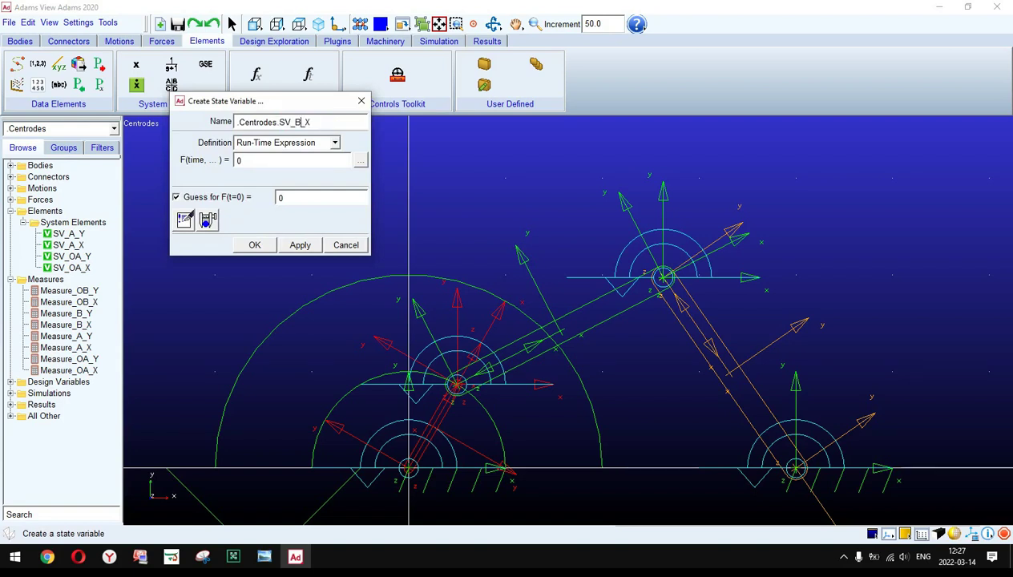
{"action": "key", "text": "Return"}
Create the matching Y state variable for point B, named SV_B_Y, with the default expression.
{"action": "left_click", "coordinate": [136, 64]}
{"action": "type", "text": "SV_B_X"}
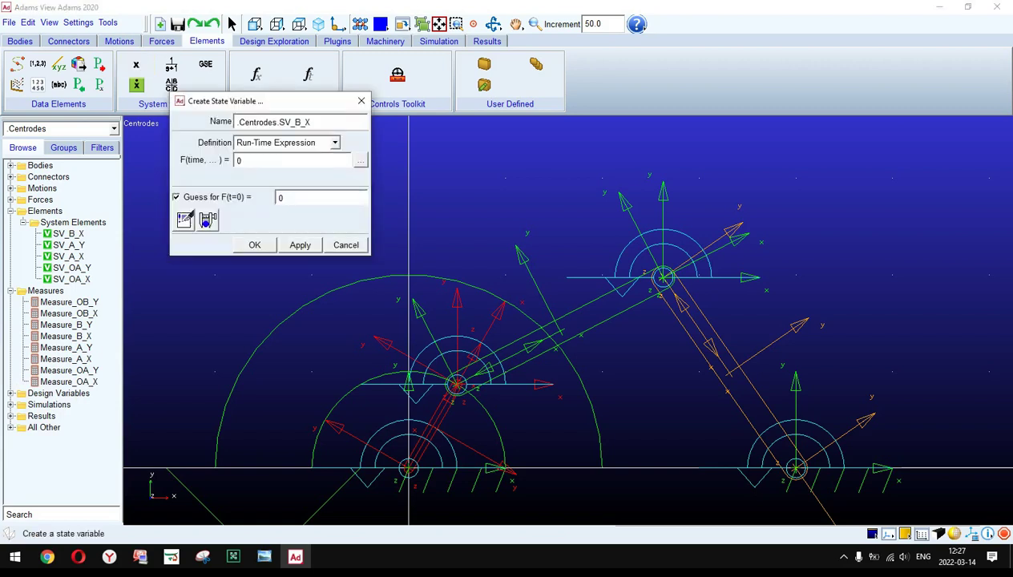
{"action": "key", "text": "BackSpace"}
{"action": "type", "text": "Y"}
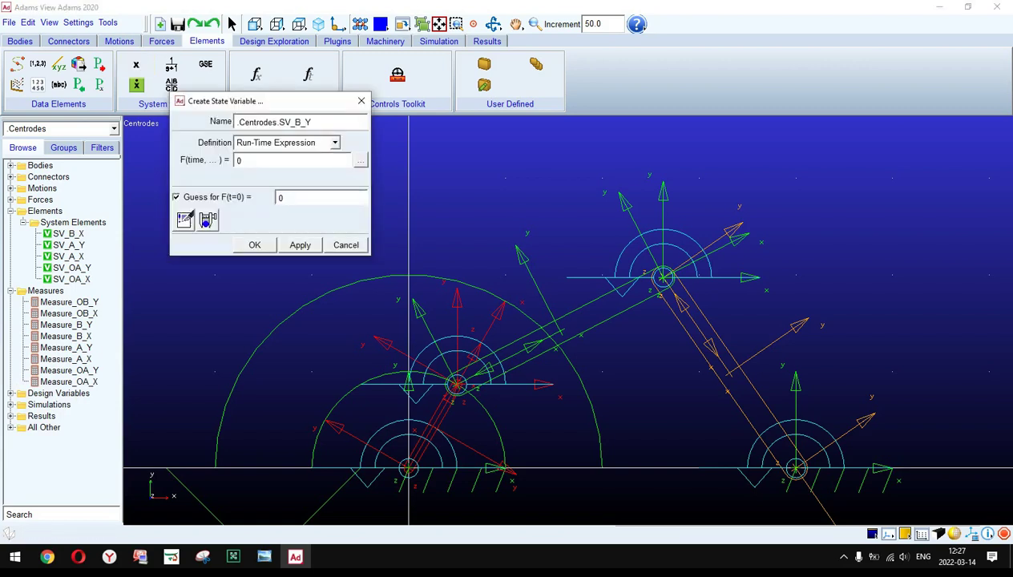
{"action": "left_click", "coordinate": [254, 245]}
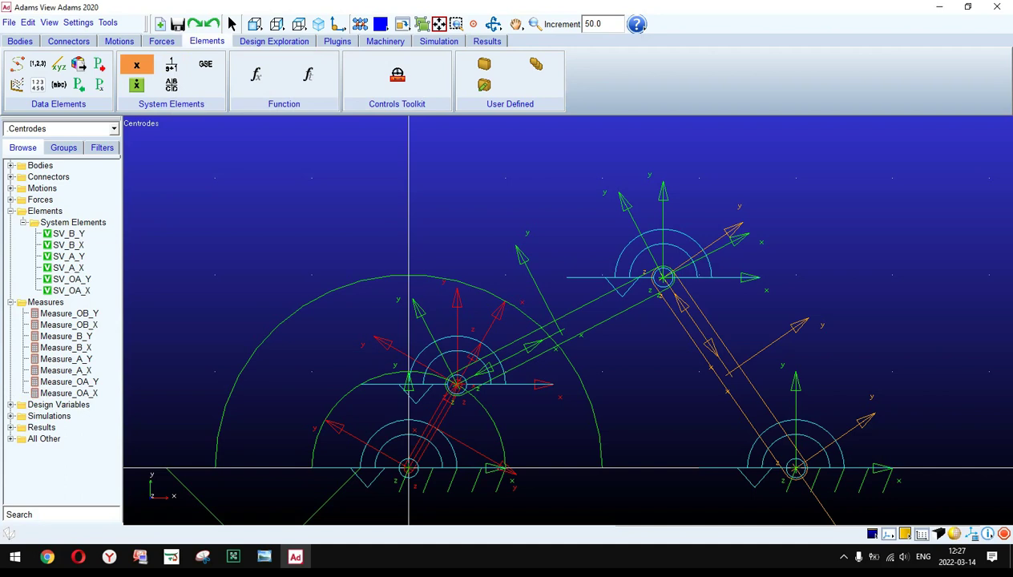
Create a state variable for point OB named SV_OB_X with the default run-time expression.
{"action": "left_click", "coordinate": [136, 64]}
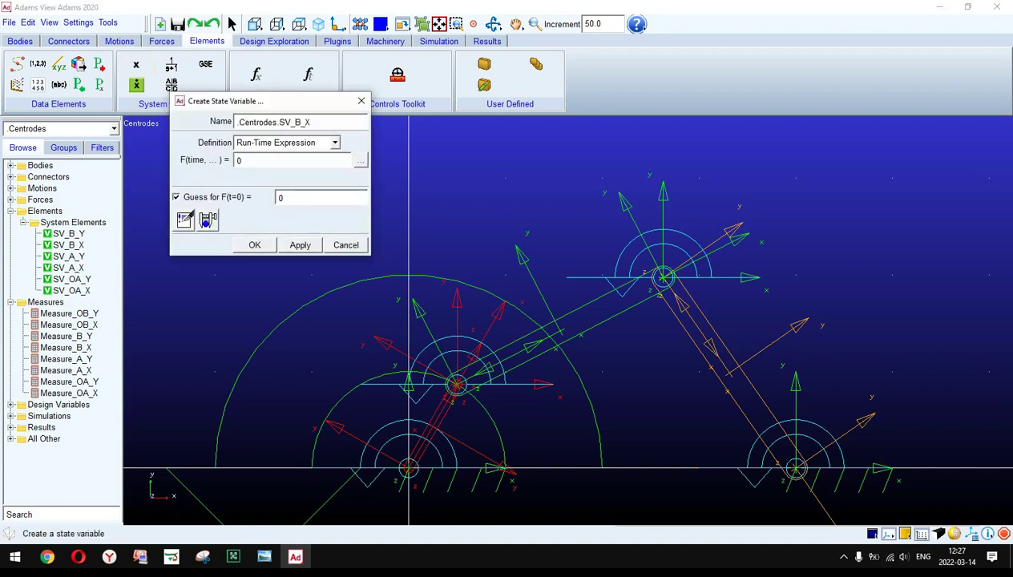
{"action": "type", "text": "O"}
{"action": "left_click", "coordinate": [253, 245]}
Create the last state variable, named SV_OB_Y, with the default expression and save the model.
{"action": "left_click", "coordinate": [136, 64]}
{"action": "double_click", "coordinate": [301, 121]}
{"action": "type", "text": "SV_B_X"}
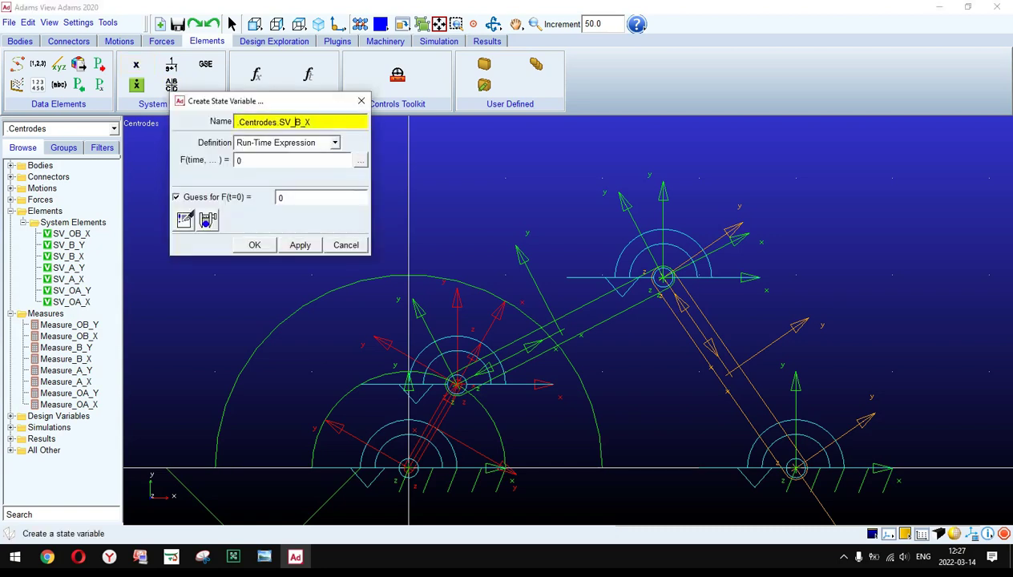
{"action": "type", "text": "O"}
{"action": "left_click", "coordinate": [318, 121]}
{"action": "key", "text": "BackSpace"}
{"action": "type", "text": "Y"}
{"action": "left_click", "coordinate": [254, 244]}
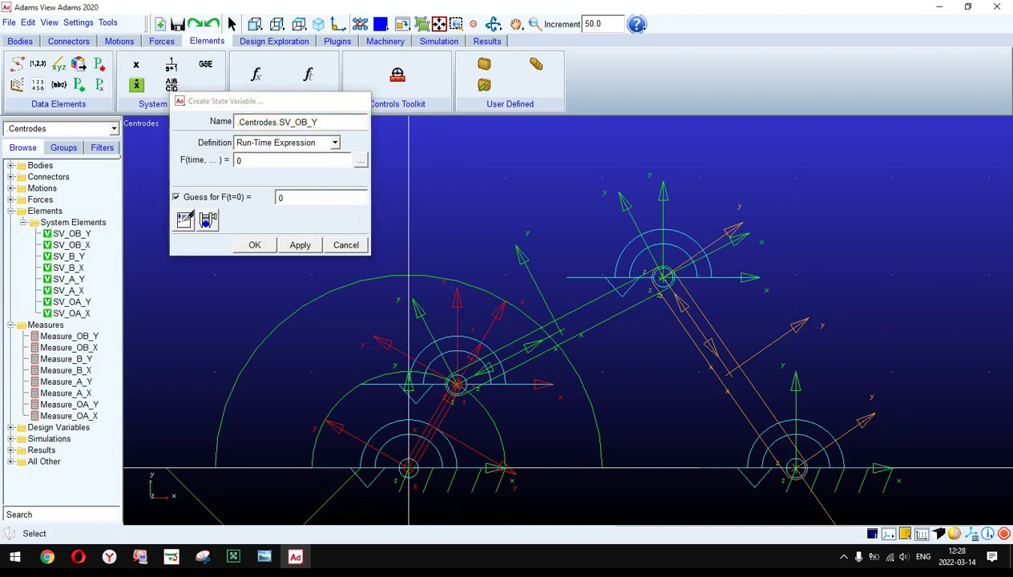
{"action": "key", "text": "ctrl+s"}
{"action": "key", "text": "Return"}
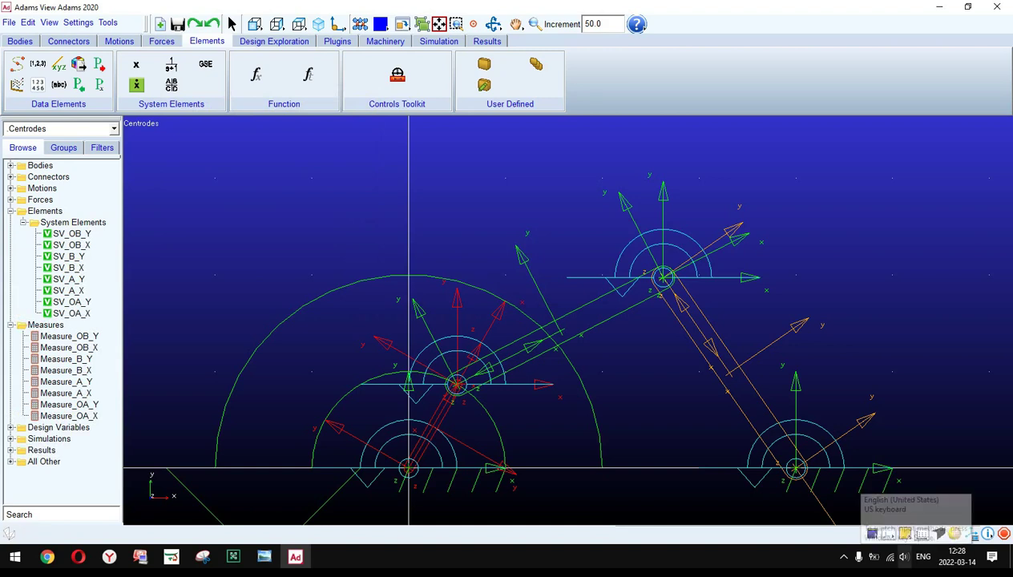
{"action": "left_click", "coordinate": [903, 556]}
{"action": "scroll", "coordinate": [899, 527], "scroll_direction": "up", "scroll_amount": 3}
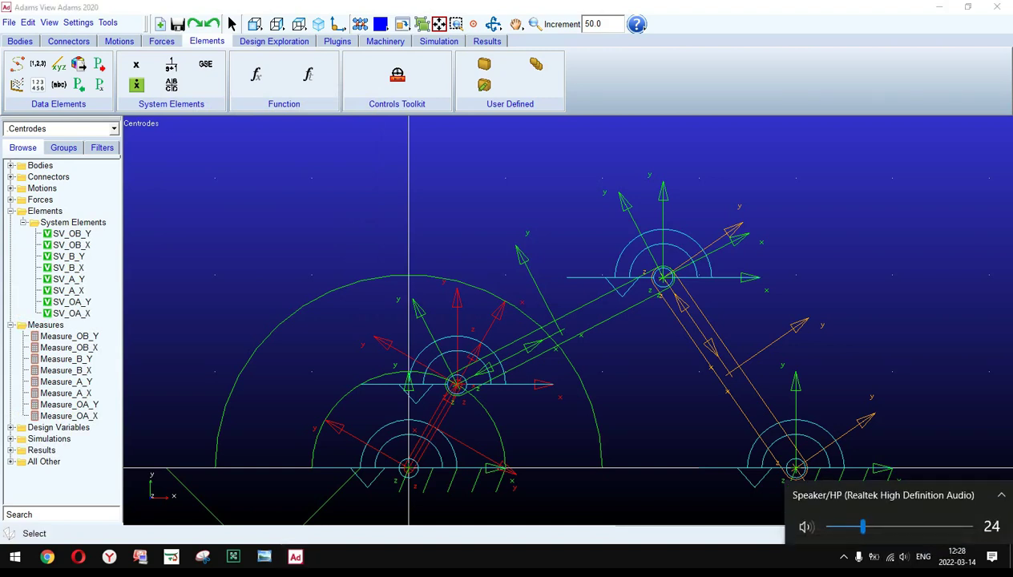
{"action": "scroll", "coordinate": [899, 526], "scroll_direction": "down", "scroll_amount": 3}
{"action": "scroll", "coordinate": [898, 526], "scroll_direction": "up", "scroll_amount": 1}
{"action": "key", "text": "Escape"}
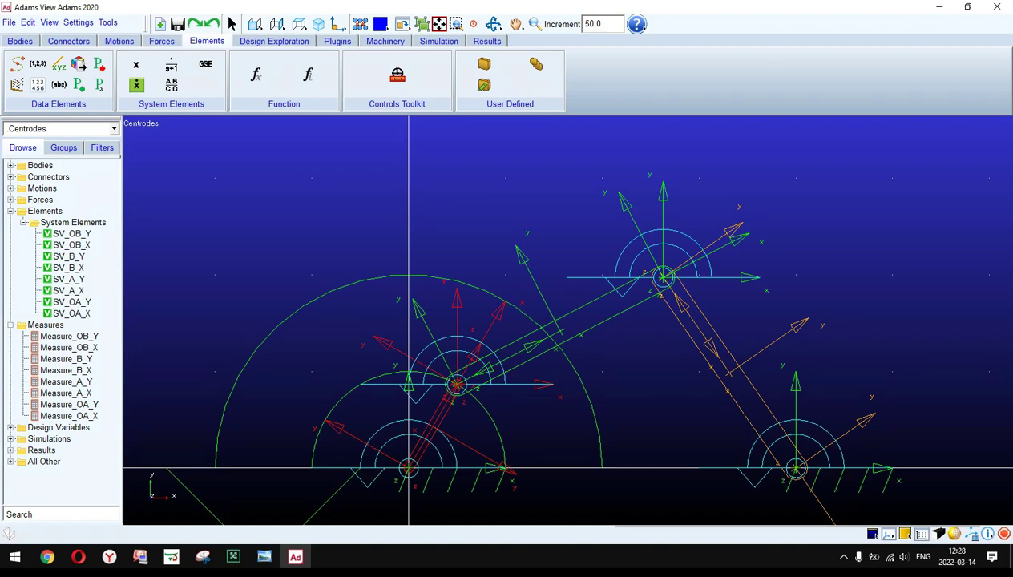
Open the run-time expression of state variable SV_OA_X in the Function Builder and clear its default value.
{"action": "left_click", "coordinate": [71, 312]}
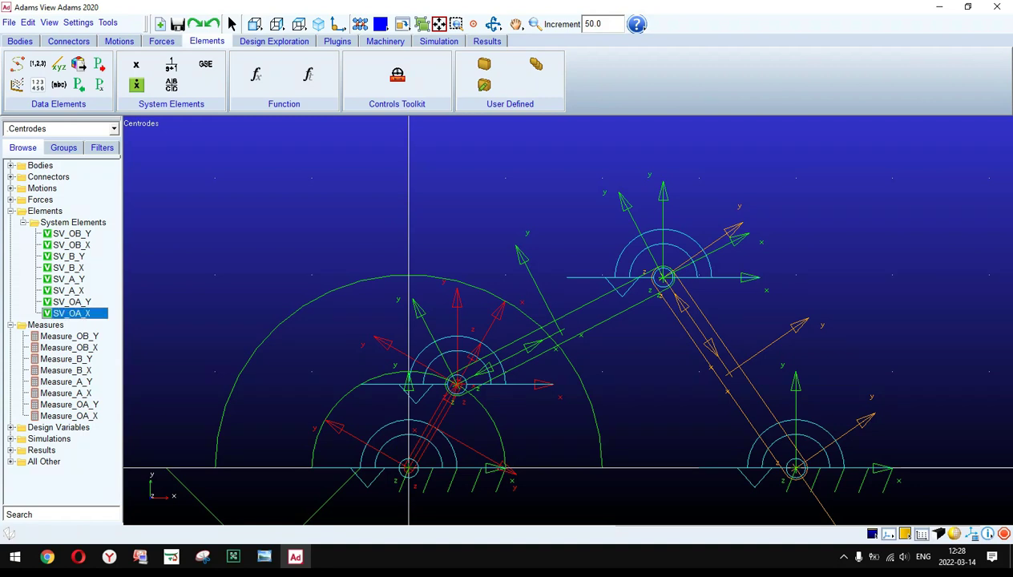
{"action": "left_click", "coordinate": [69, 415]}
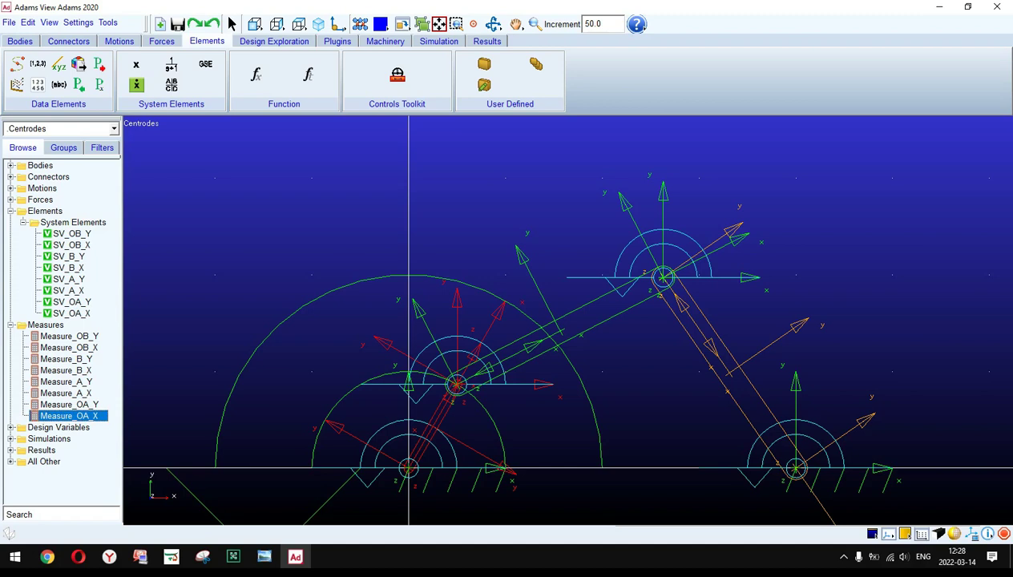
{"action": "double_click", "coordinate": [71, 313]}
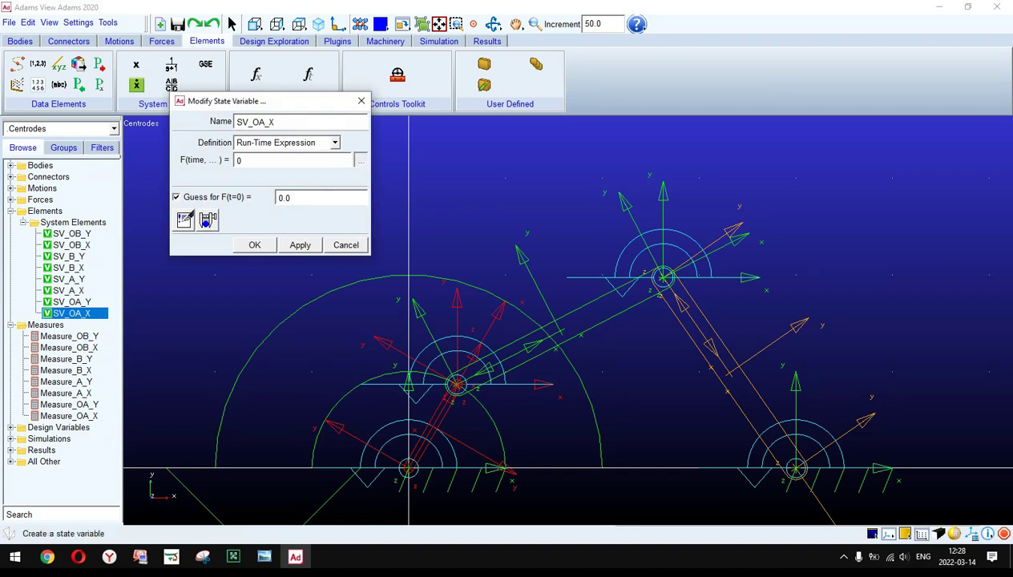
{"action": "left_click", "coordinate": [360, 160]}
{"action": "left_click_drag", "start_coordinate": [301, 79], "coordinate": [293, 78]}
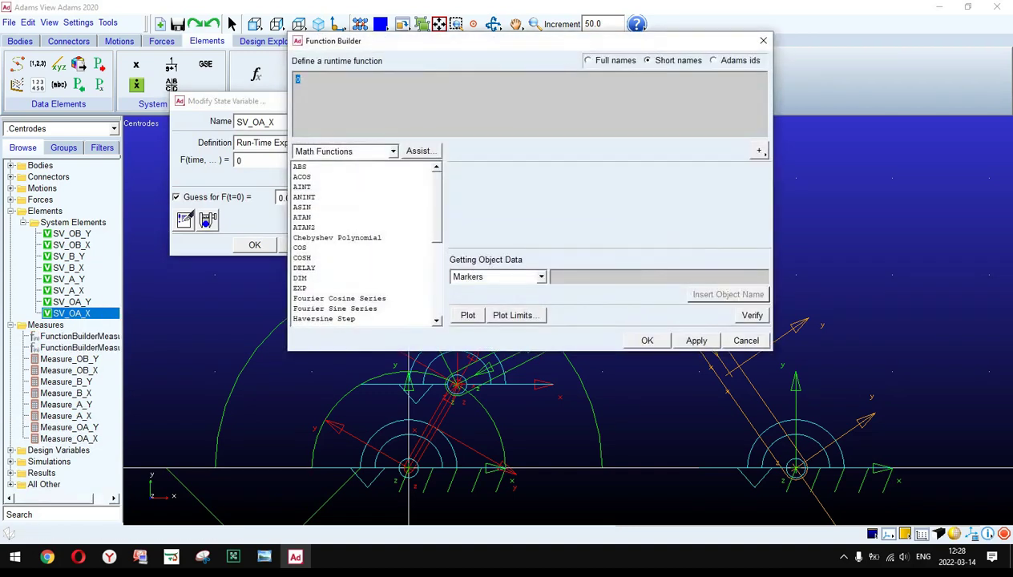
{"action": "left_click_drag", "start_coordinate": [530, 40], "coordinate": [542, 63]}
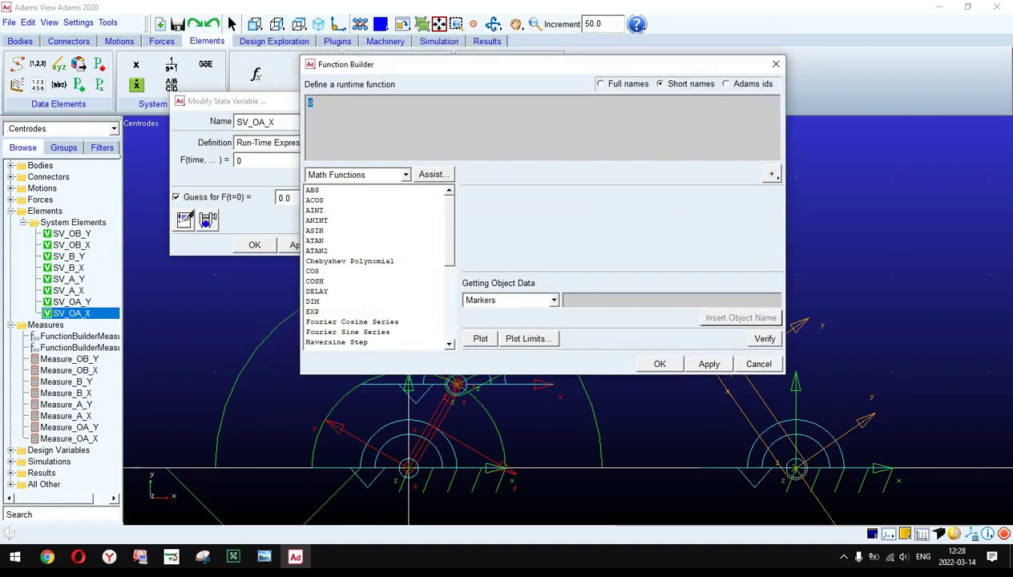
{"action": "scroll", "coordinate": [377, 267], "scroll_direction": "down", "scroll_amount": 6}
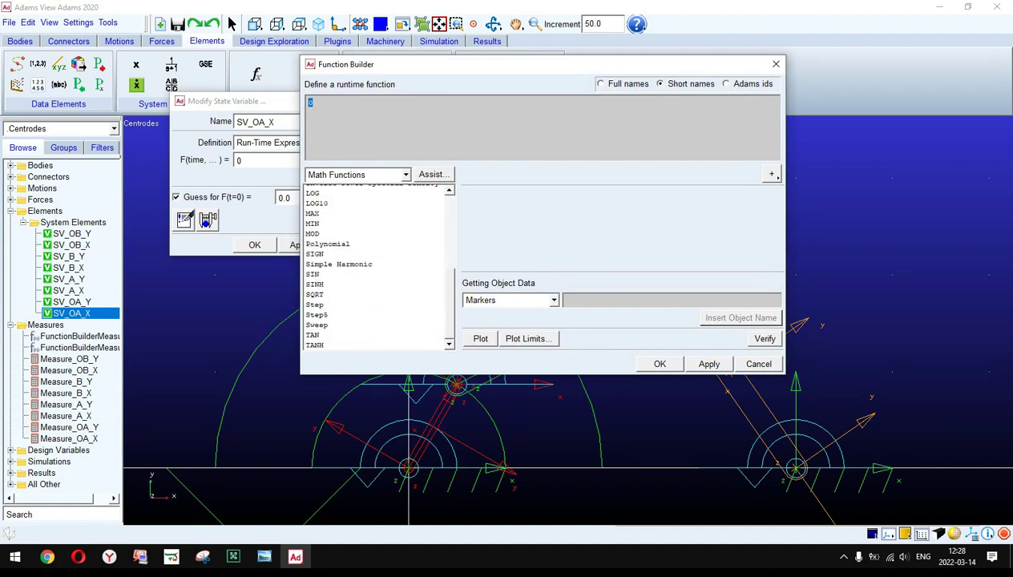
{"action": "scroll", "coordinate": [377, 267], "scroll_direction": "up", "scroll_amount": 6}
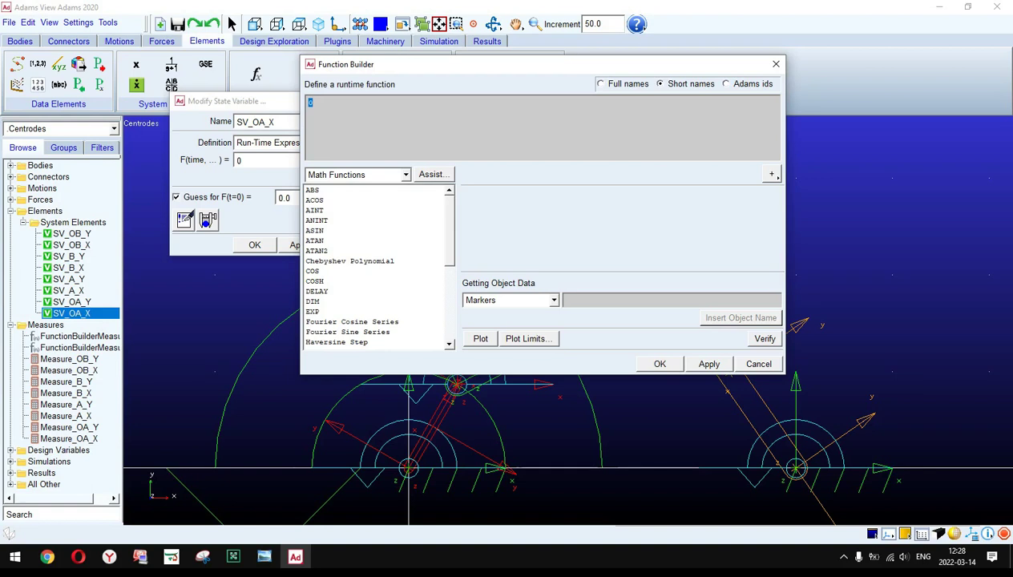
{"action": "left_click", "coordinate": [313, 103]}
{"action": "key", "text": "BackSpace"}
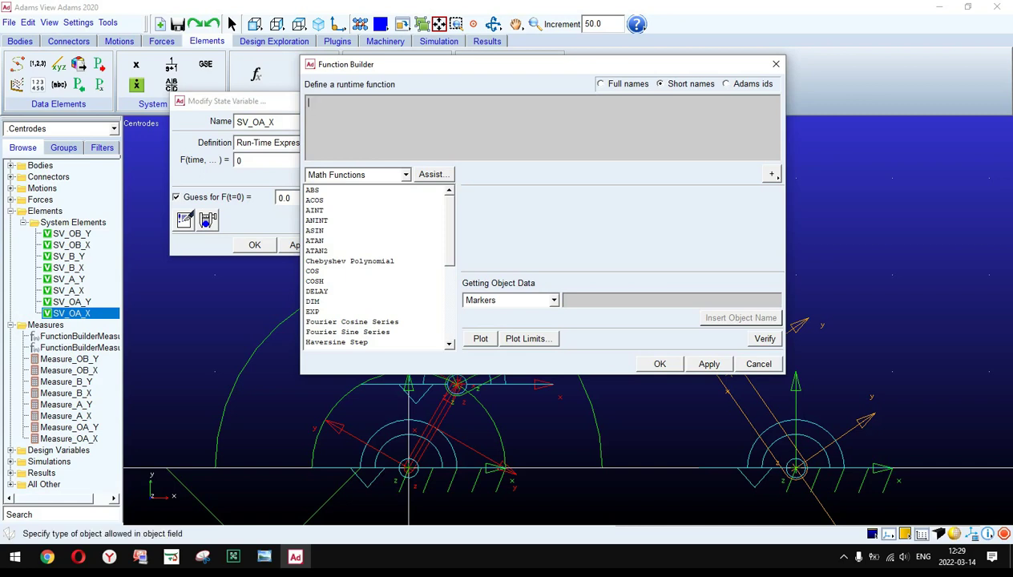
Set the object data type to Measures and pick Measure_OA_X from the Centrodes model.
{"action": "left_click", "coordinate": [525, 300]}
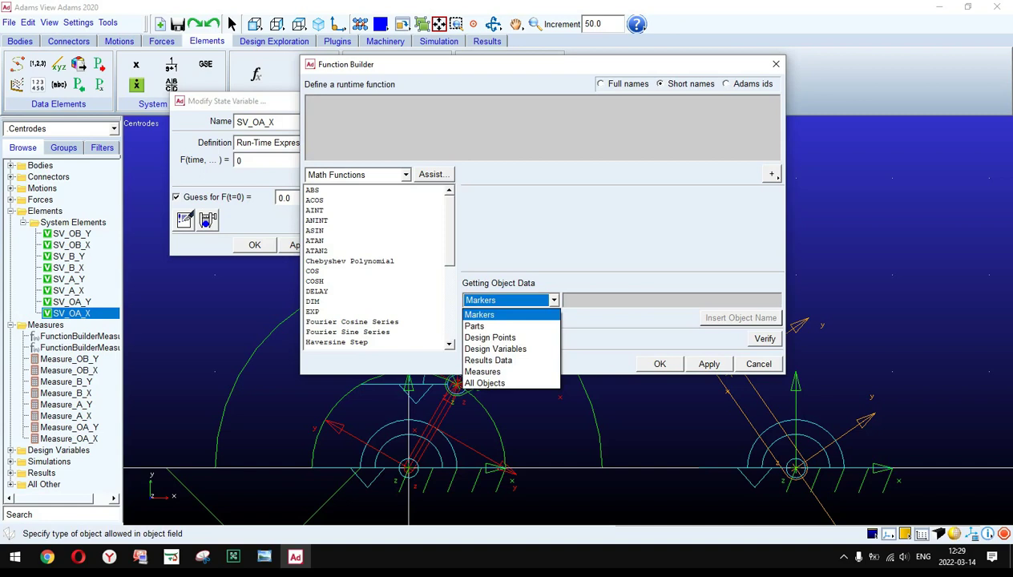
{"action": "key", "text": "Down"}
{"action": "key", "text": "Down"}
{"action": "key", "text": "Down"}
{"action": "key", "text": "Down"}
{"action": "key", "text": "Down"}
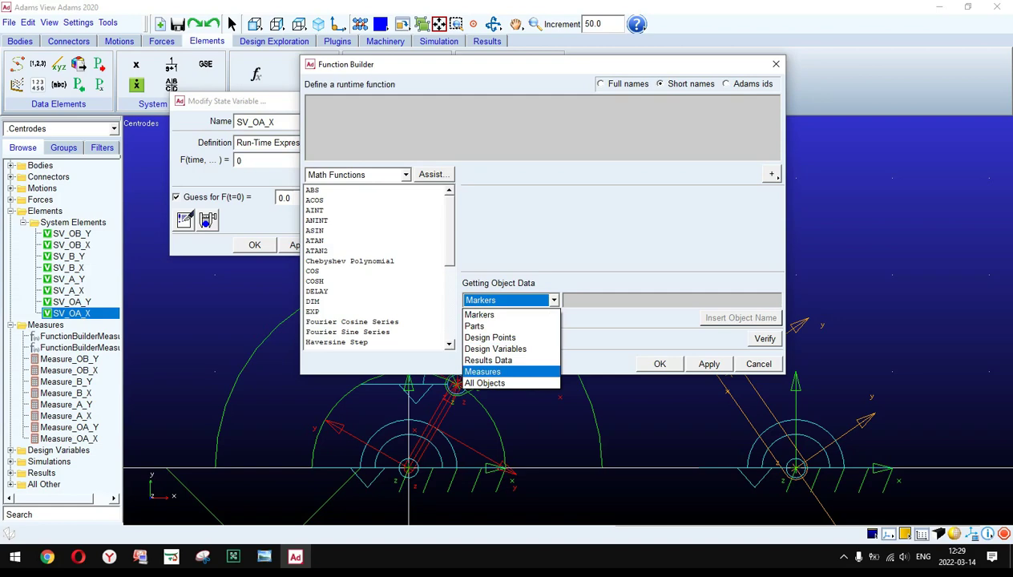
{"action": "key", "text": "Return"}
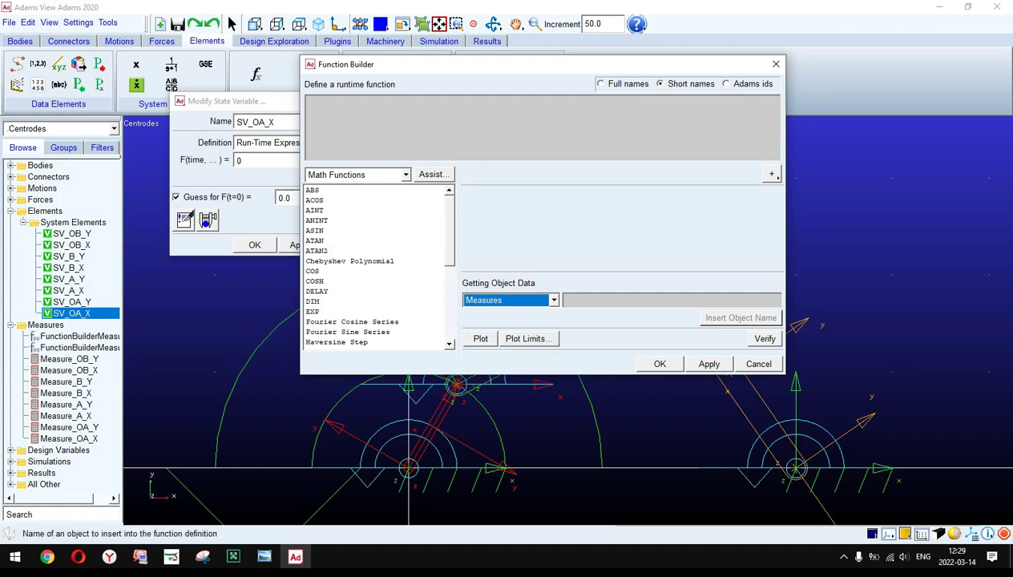
{"action": "double_click", "coordinate": [646, 301]}
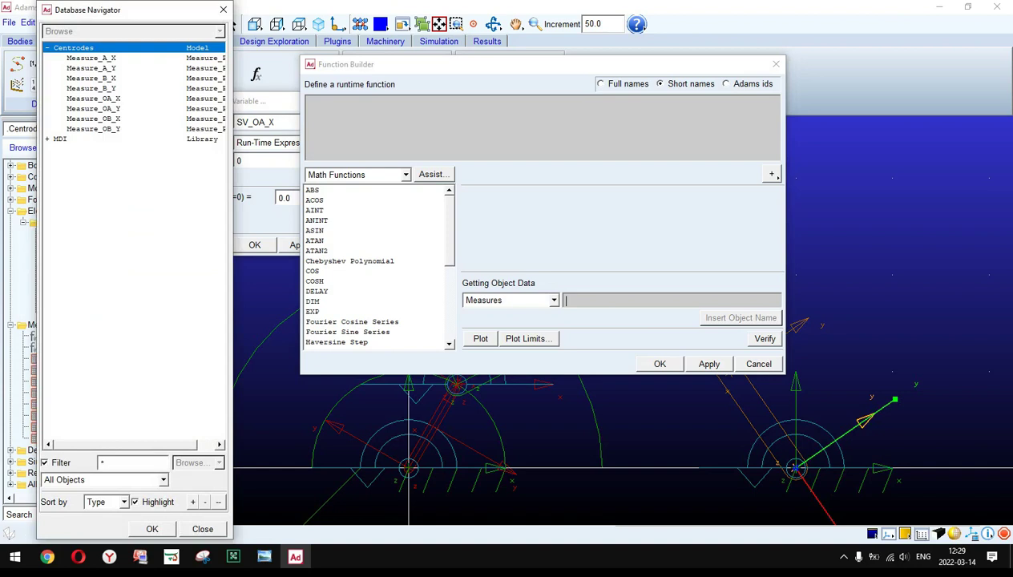
{"action": "left_click_drag", "start_coordinate": [132, 10], "coordinate": [267, 26]}
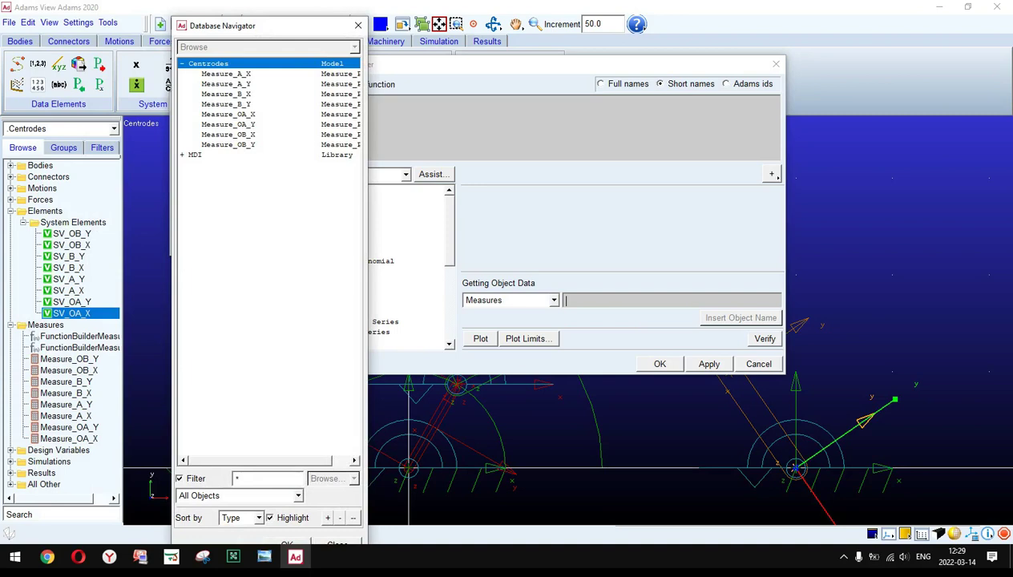
{"action": "double_click", "coordinate": [228, 114]}
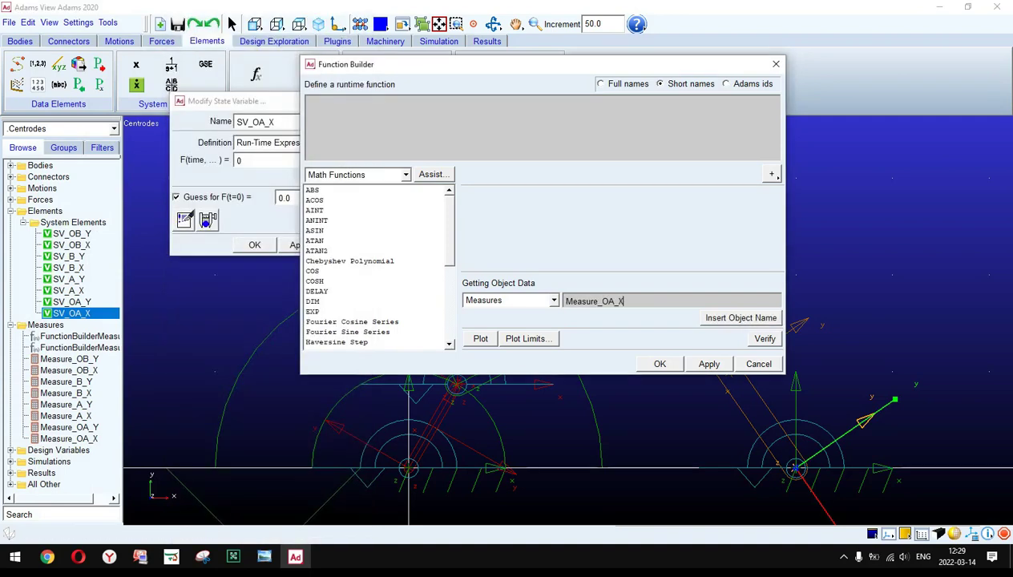
Insert the picked measure into the SV_OA_X function, copy the resulting expression for reuse and confirm the state variable.
{"action": "left_click", "coordinate": [309, 103]}
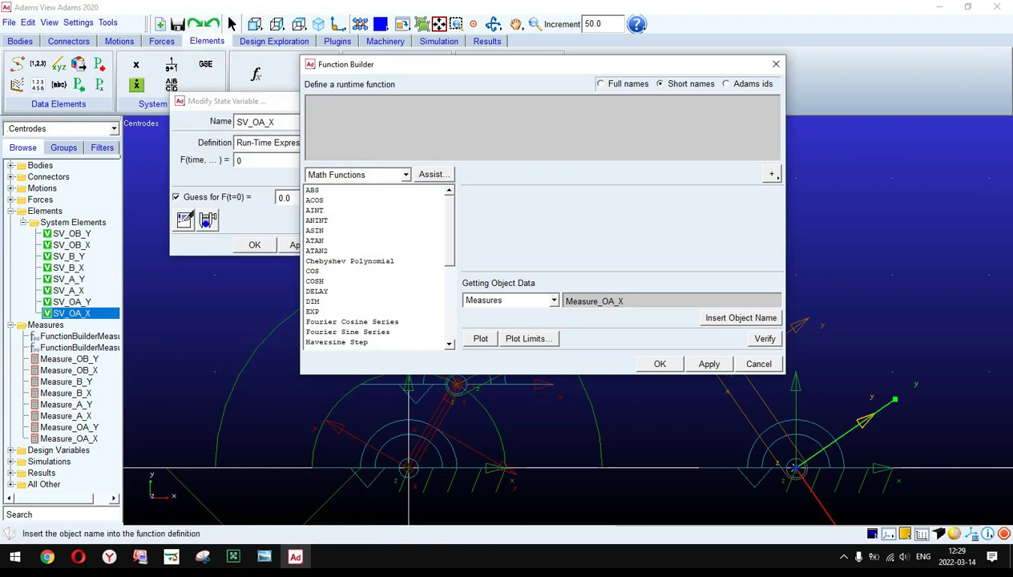
{"action": "left_click", "coordinate": [740, 318]}
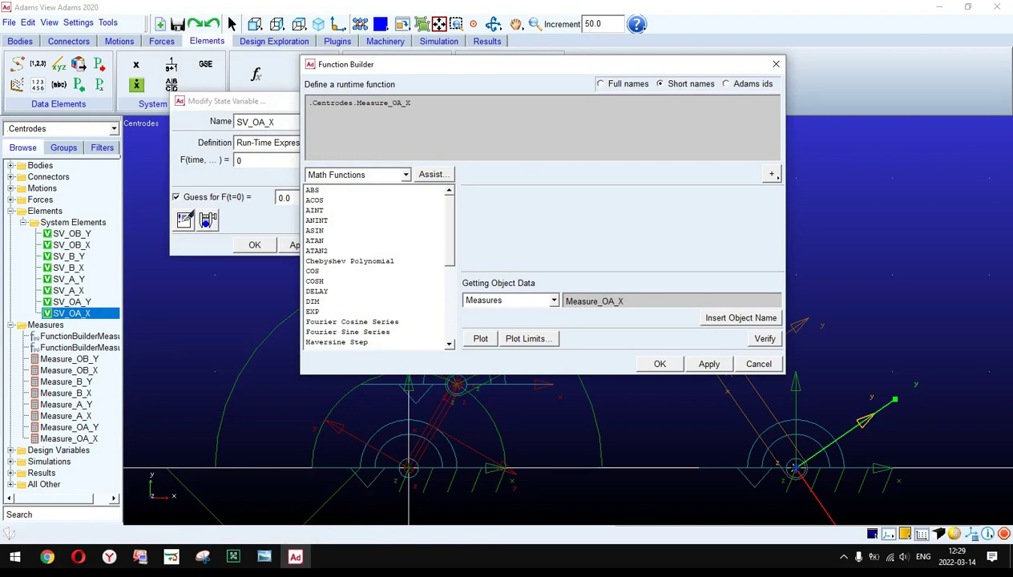
{"action": "left_click", "coordinate": [658, 363]}
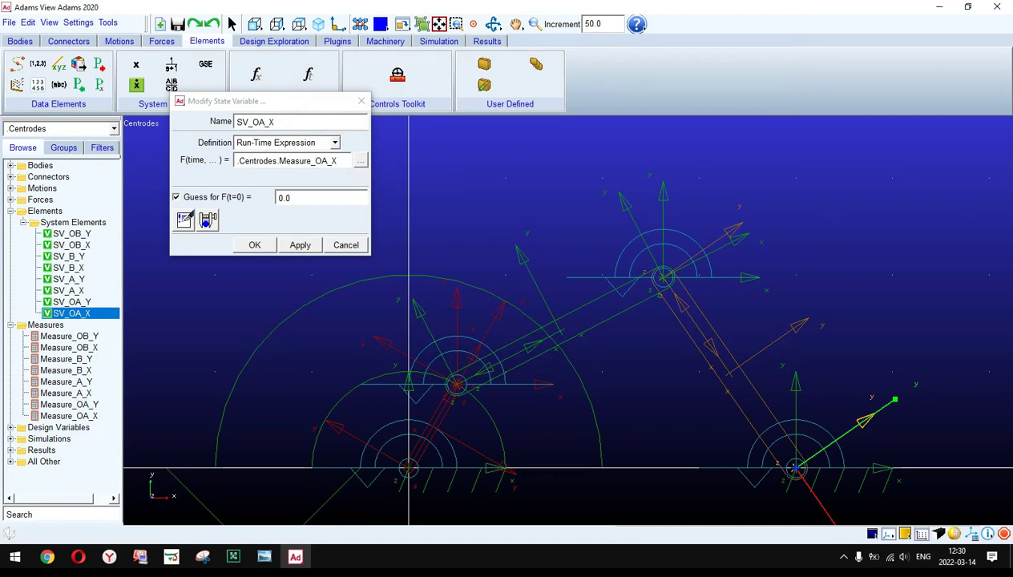
{"action": "triple_click", "coordinate": [333, 160]}
{"action": "key", "text": "ctrl+c"}
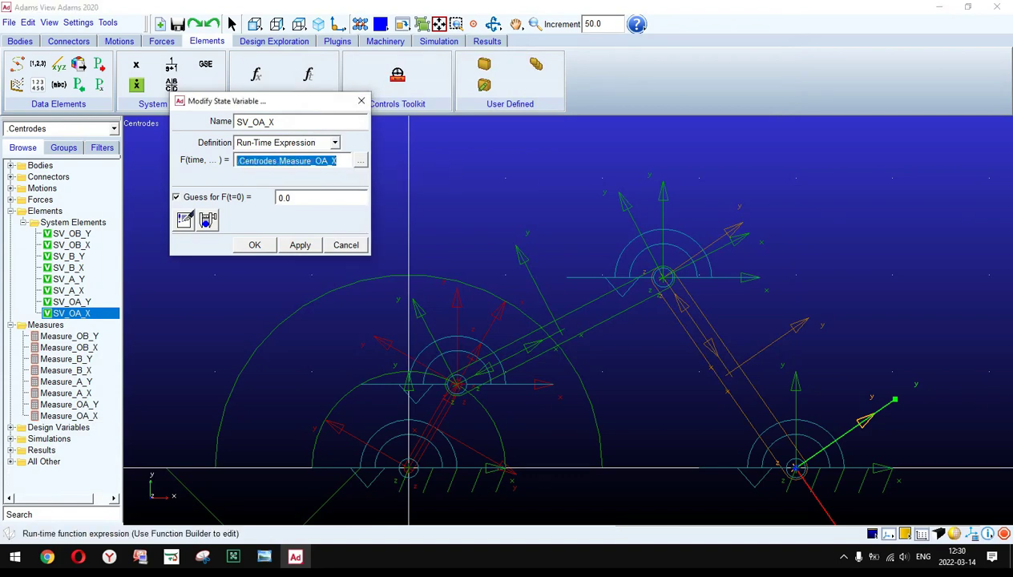
{"action": "left_click", "coordinate": [254, 244]}
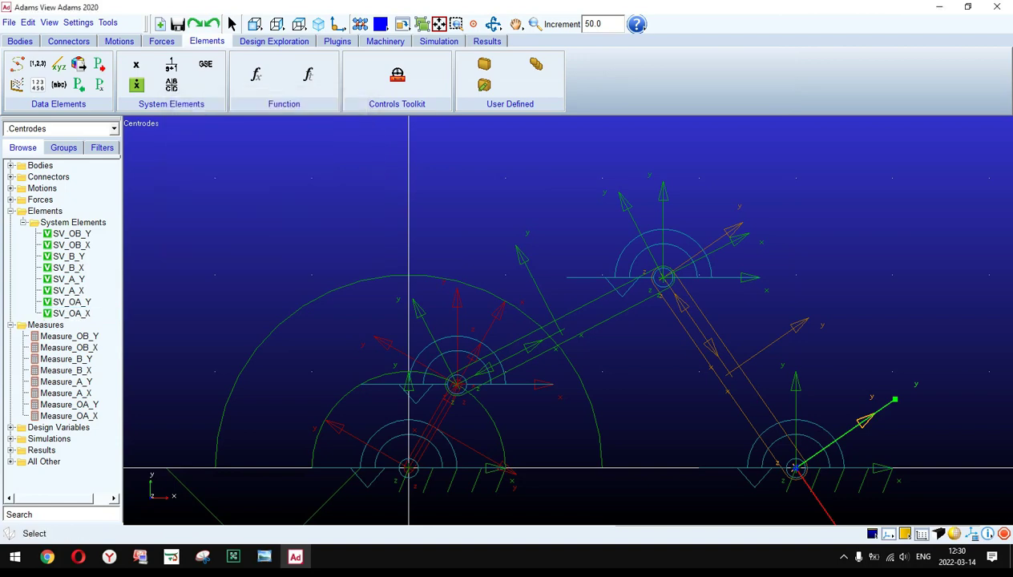
Set the run-time expression of state variable SV_OA_Y to .Centrodes.Measure_OA_Y.
{"action": "double_click", "coordinate": [71, 301]}
{"action": "left_click", "coordinate": [241, 160]}
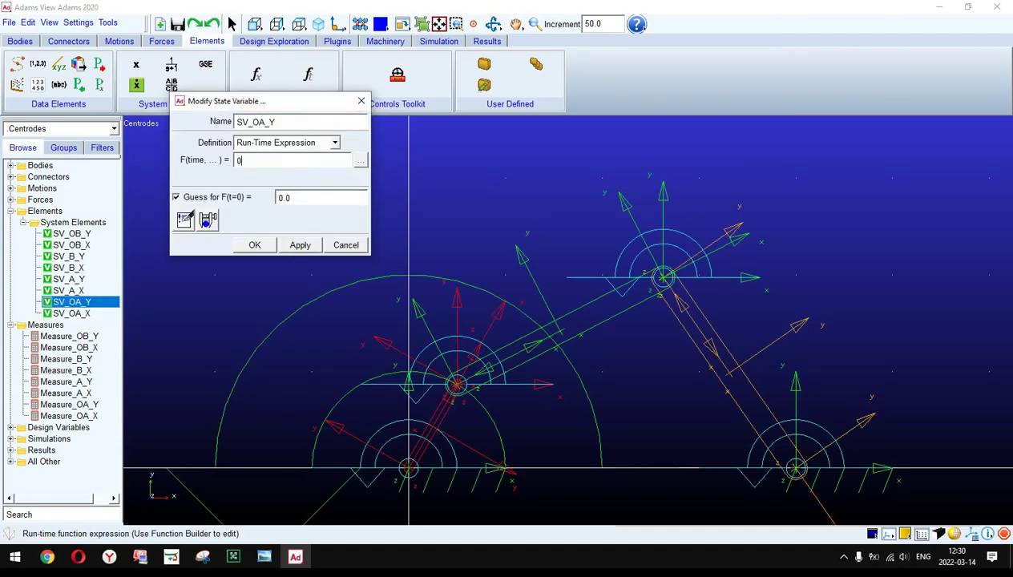
{"action": "type", "text": ".Centrodes.Measure_OA_Y"}
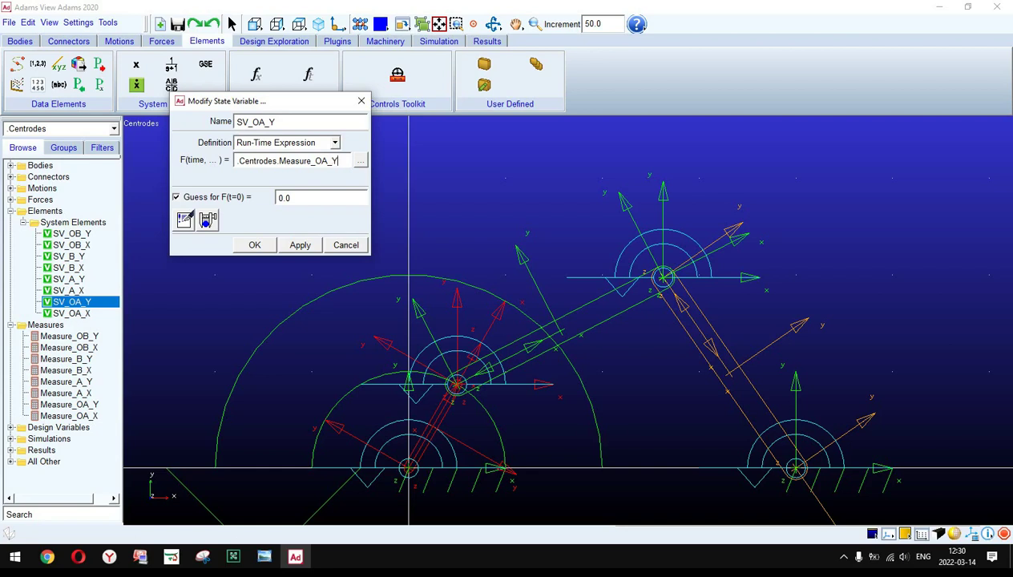
{"action": "key", "text": "Return"}
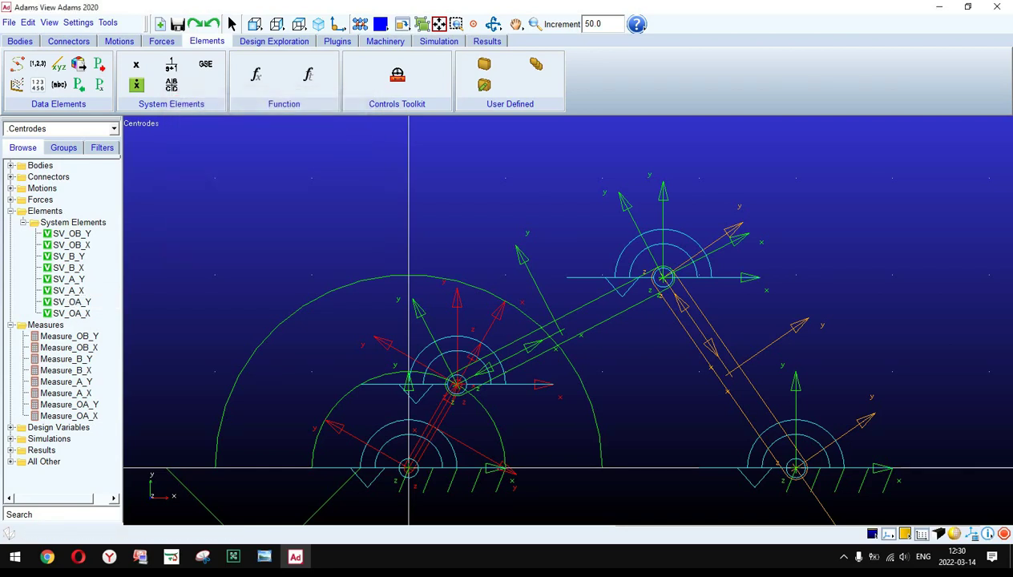
Set the run-time expression of SV_A_X to .Centrodes.Measure_A_X and copy that expression for reuse.
{"action": "double_click", "coordinate": [68, 290]}
{"action": "key", "text": "ctrl+v"}
{"action": "key", "text": "BackSpace"}
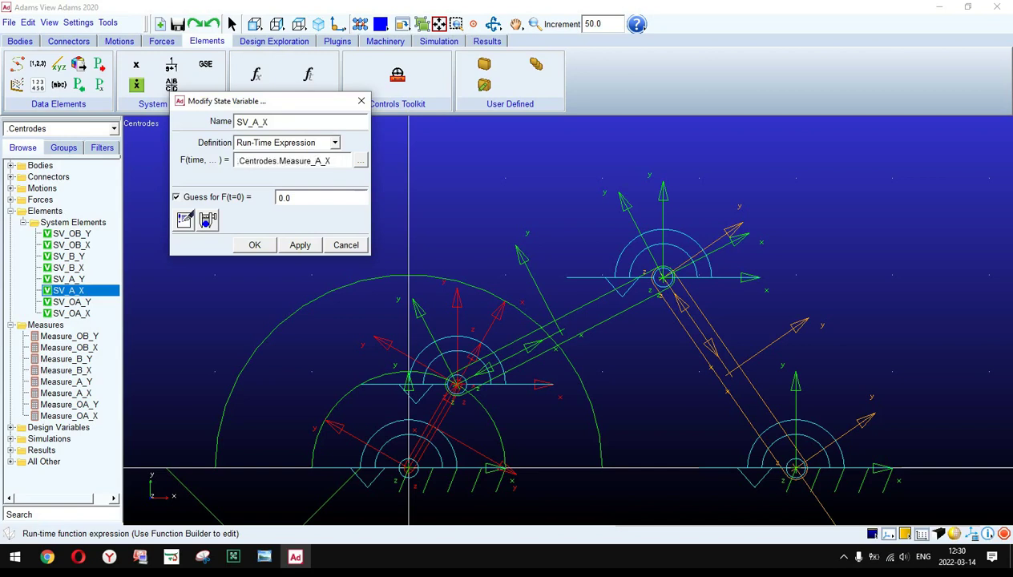
{"action": "key", "text": "ctrl+shift+Left"}
{"action": "key", "text": "ctrl+shift+Left"}
{"action": "key", "text": "ctrl+c"}
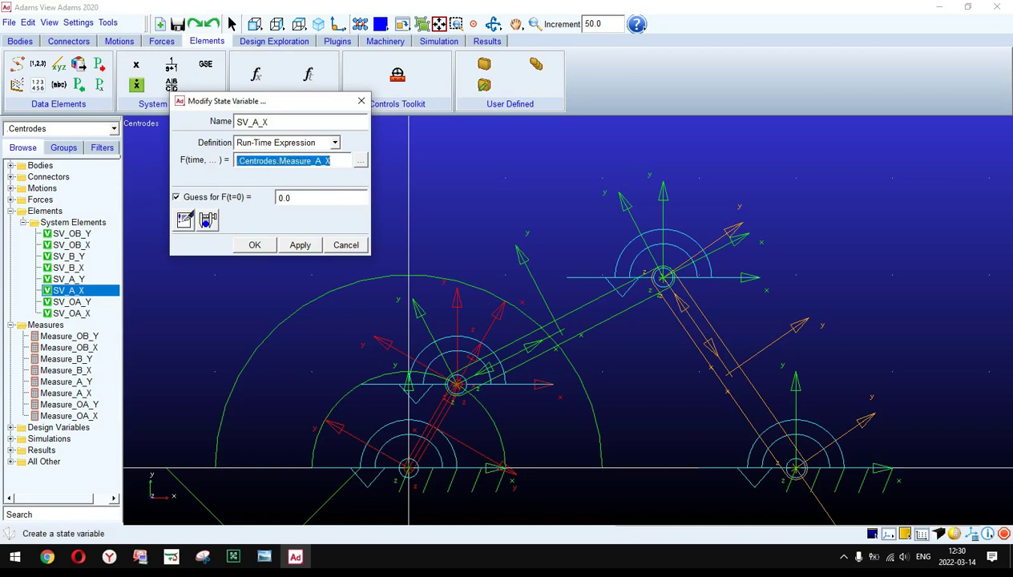
{"action": "key", "text": "Return"}
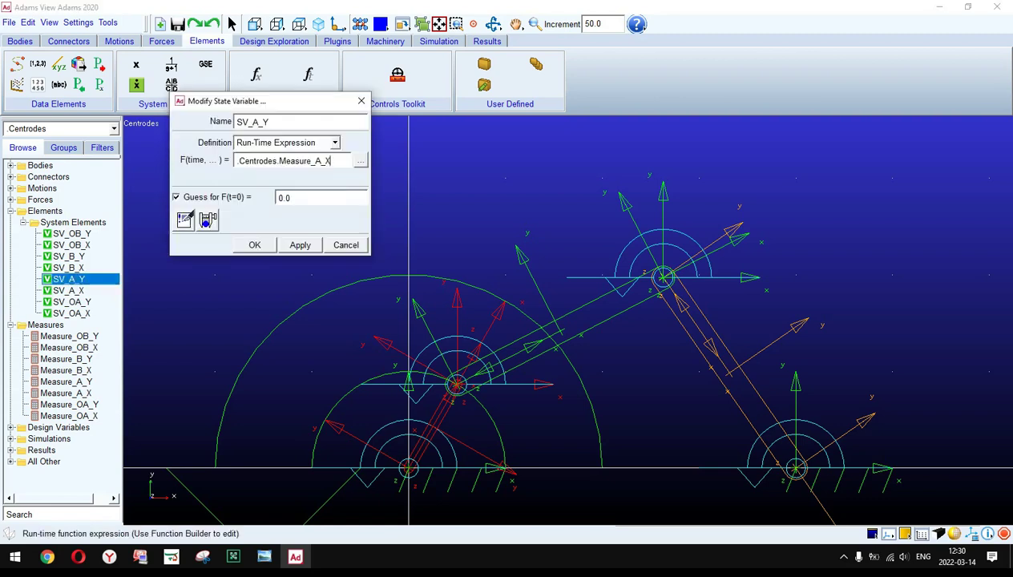
Set the run-time expression of state variable SV_A_Y to .Centrodes.Measure_A_Y.
{"action": "key", "text": "BackSpace"}
{"action": "type", "text": "Y"}
{"action": "key", "text": "Return"}
Set the run-time expression of SV_B_X to .Centrodes.Measure_B_X and copy that expression for reuse.
{"action": "double_click", "coordinate": [68, 268]}
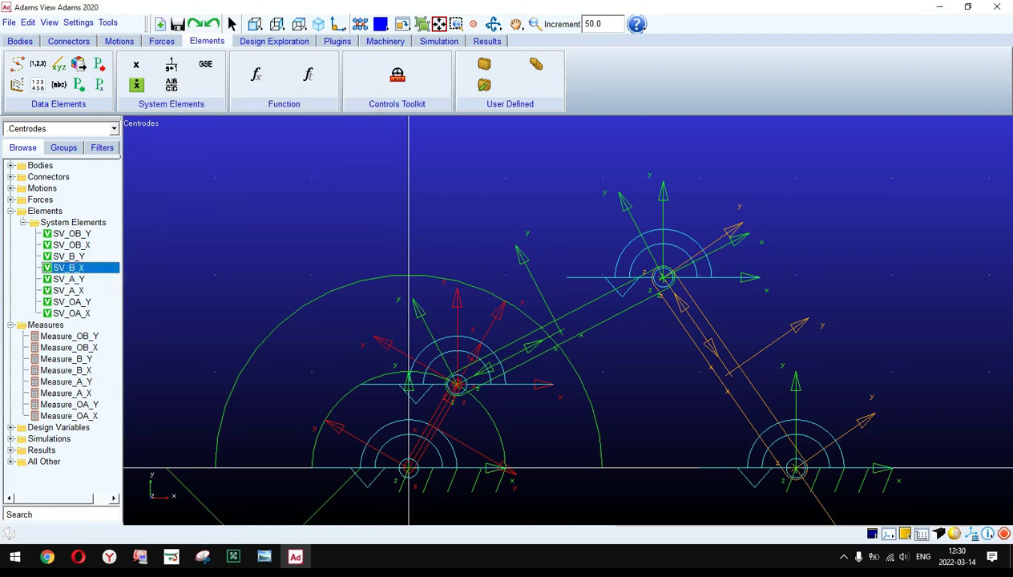
{"action": "double_click", "coordinate": [239, 160]}
{"action": "key", "text": "ctrl+v"}
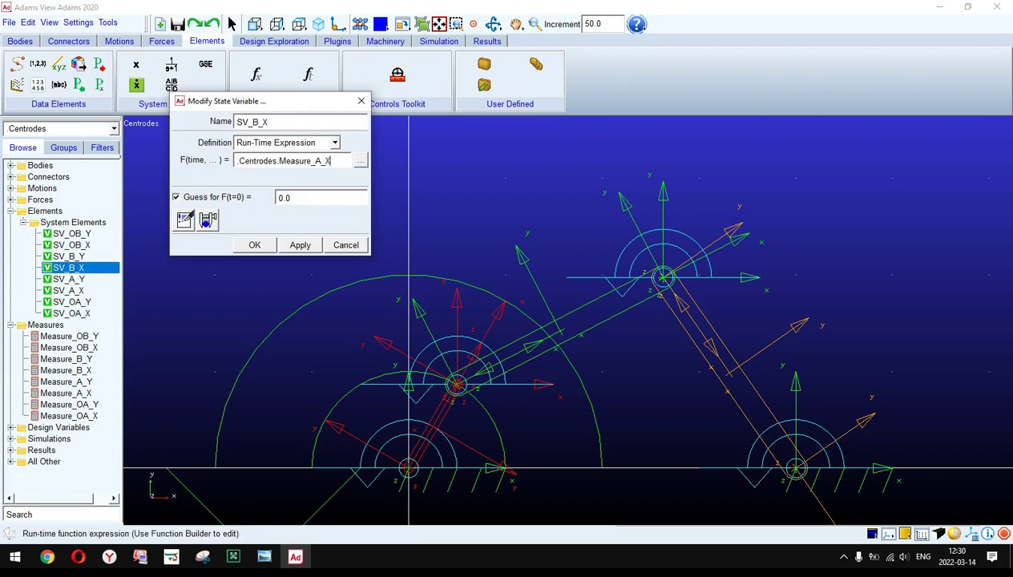
{"action": "key", "text": "Left"}
{"action": "key", "text": "Left"}
{"action": "key", "text": "BackSpace"}
{"action": "type", "text": "B"}
{"action": "key", "text": "ctrl+a"}
{"action": "key", "text": "ctrl+c"}
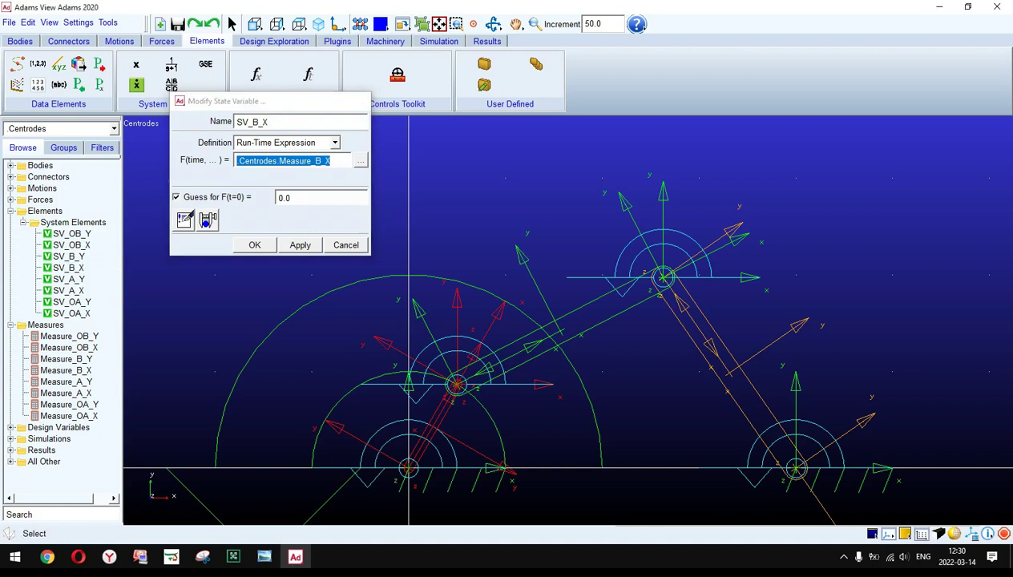
{"action": "key", "text": "Return"}
Set the run-time expression of state variable SV_B_Y to .Centrodes.Measure_B_Y.
{"action": "double_click", "coordinate": [68, 256]}
{"action": "double_click", "coordinate": [68, 255]}
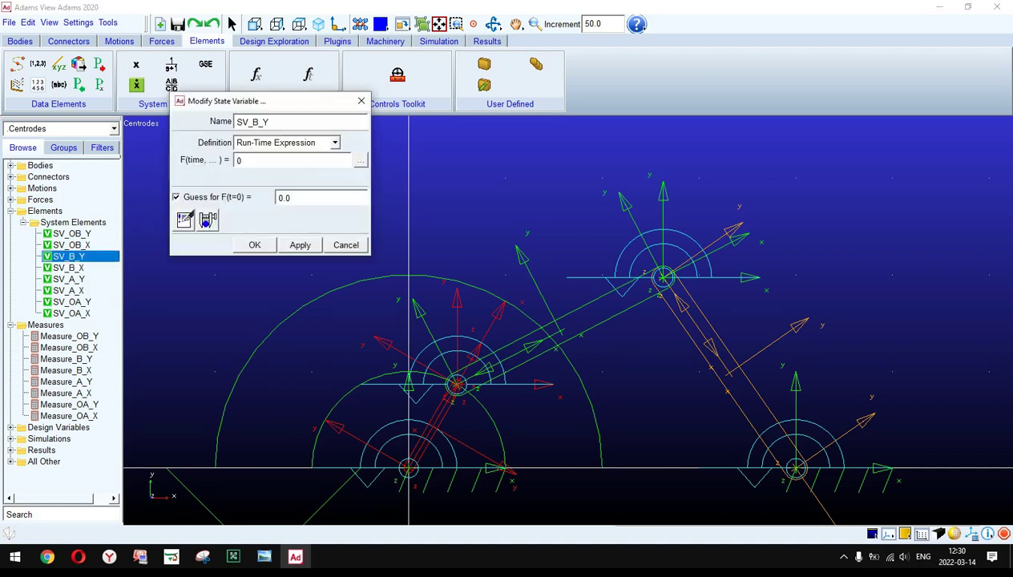
{"action": "type", "text": "Centrodes.Measure_B_Y"}
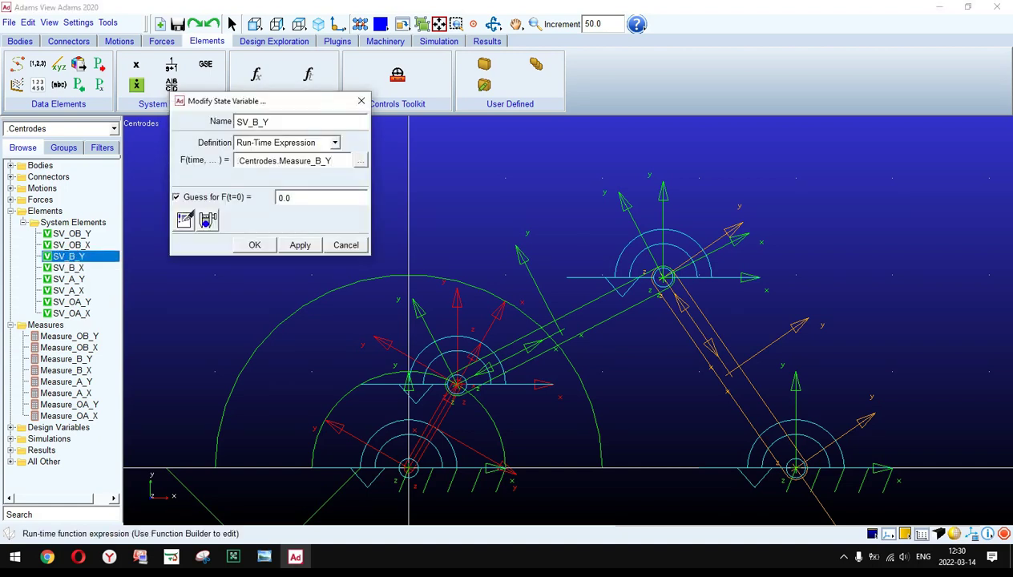
{"action": "key", "text": "Return"}
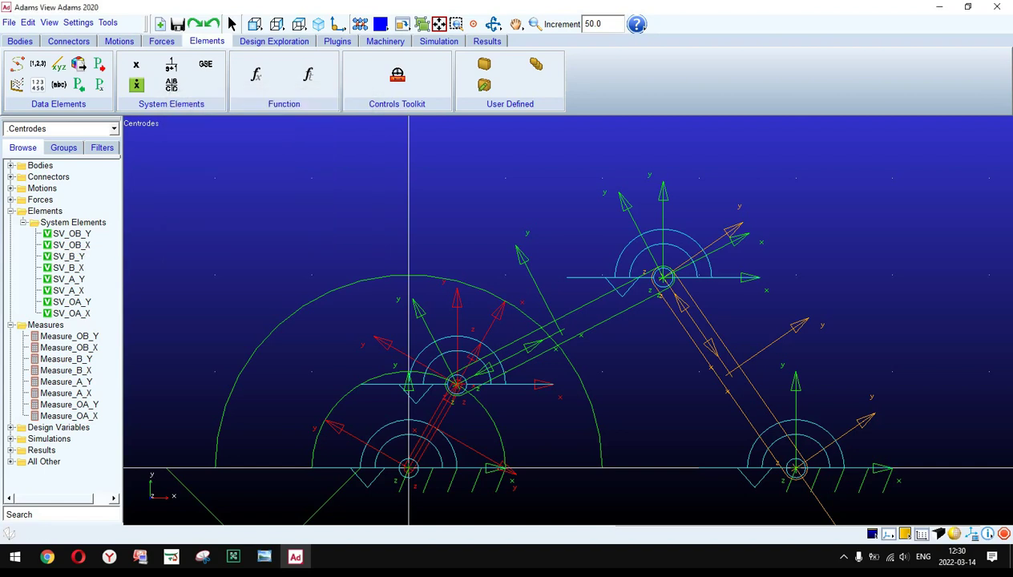
Set the run-time expression of state variable SV_OB_X to .Centrodes.Measure_OB_X.
{"action": "double_click", "coordinate": [72, 244]}
{"action": "double_click", "coordinate": [239, 160]}
{"action": "key", "text": "ctrl+v"}
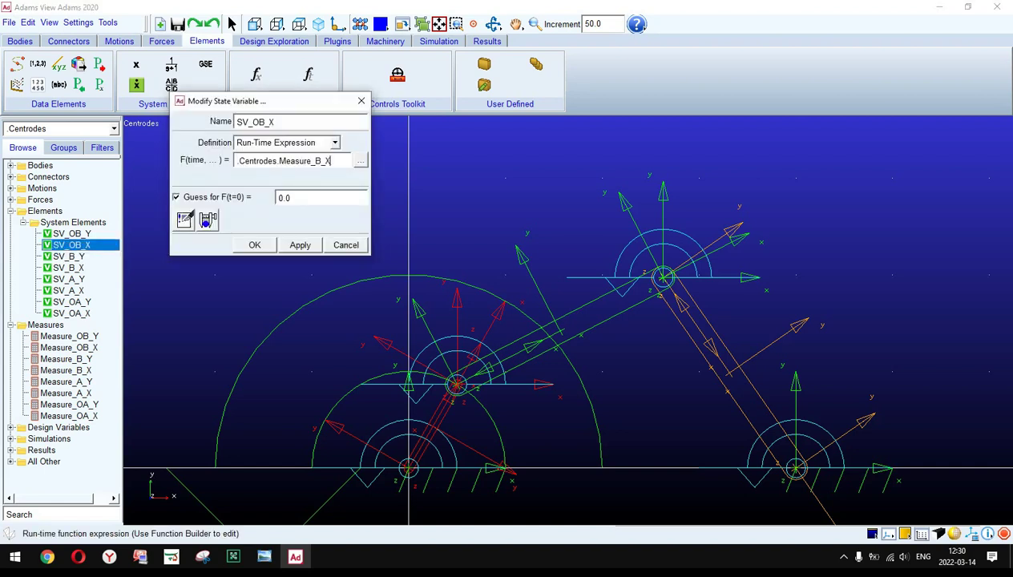
{"action": "left_click", "coordinate": [315, 160]}
{"action": "type", "text": "O"}
{"action": "left_click_drag", "start_coordinate": [338, 160], "coordinate": [221, 160]}
{"action": "left_click", "coordinate": [254, 245]}
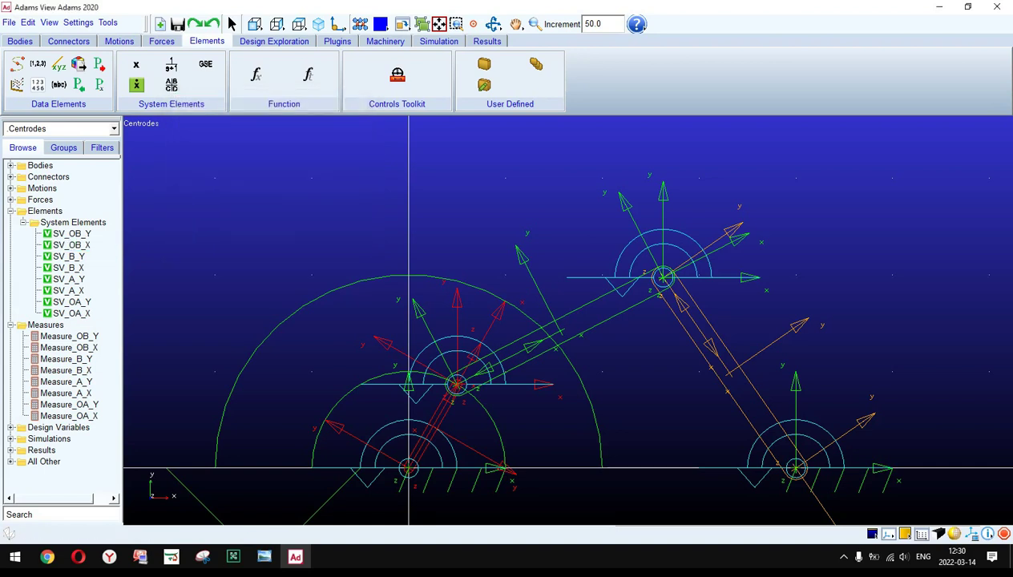
Set the run-time expression of state variable SV_OB_Y to .Centrodes.Measure_OB_Y.
{"action": "left_click", "coordinate": [71, 233]}
{"action": "double_click", "coordinate": [72, 233]}
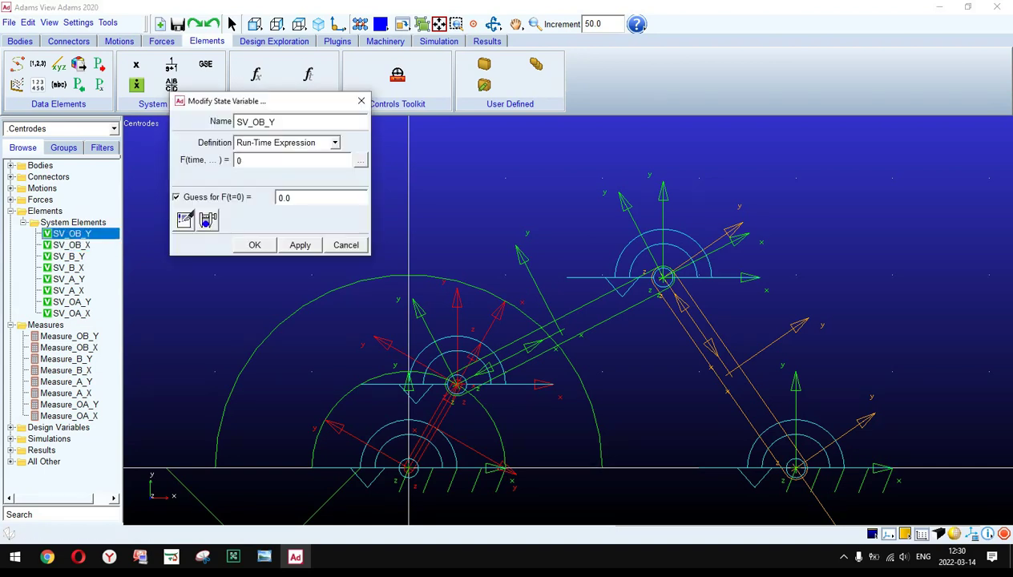
{"action": "type", "text": ".Centrodes.Measure_OB_Y"}
{"action": "key", "text": "Return"}
{"action": "key", "text": "Return"}
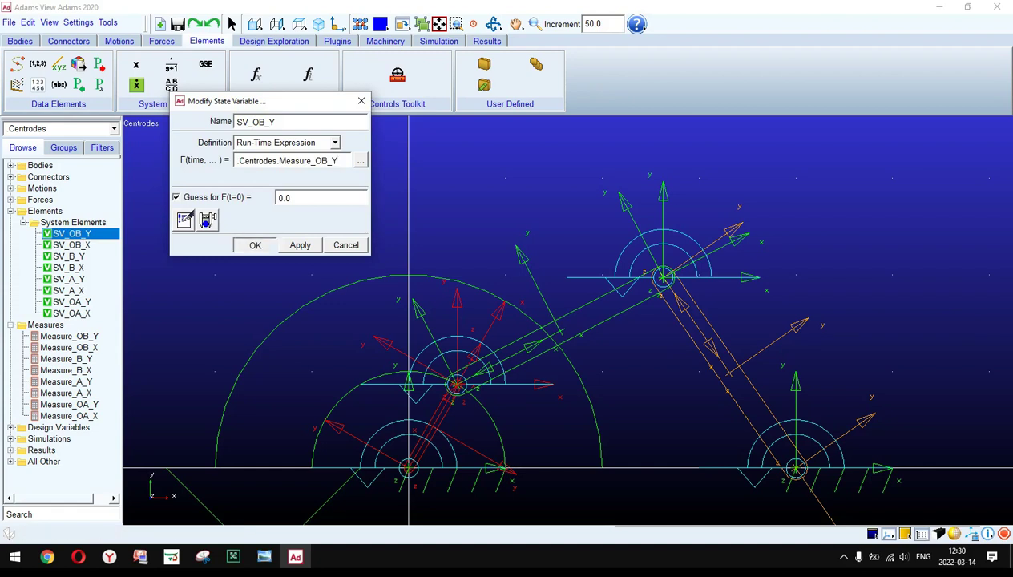
Save the Centrodes model over its existing Centrodes.bin file.
{"action": "key", "text": "ctrl+s"}
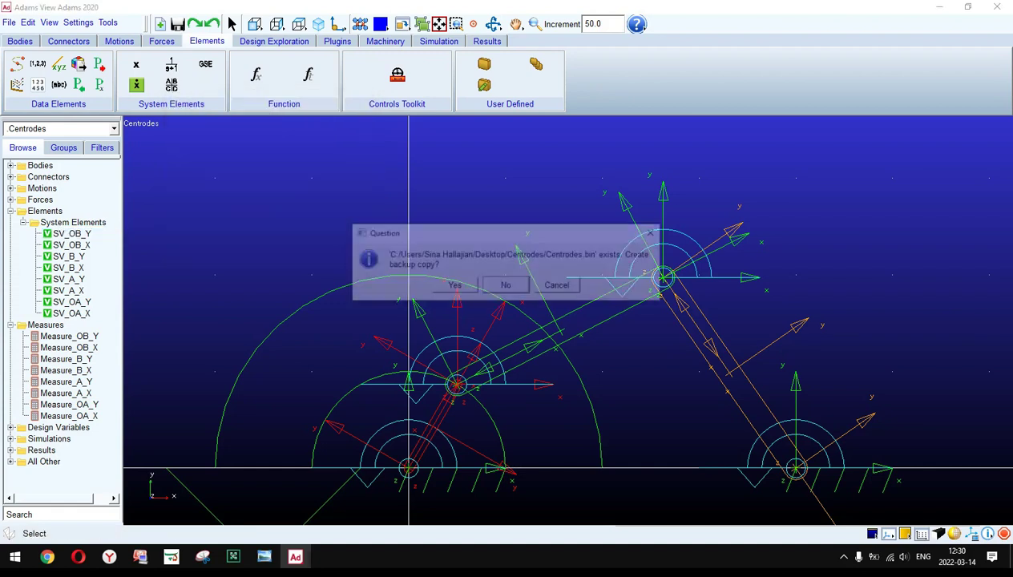
{"action": "key", "text": "Return"}
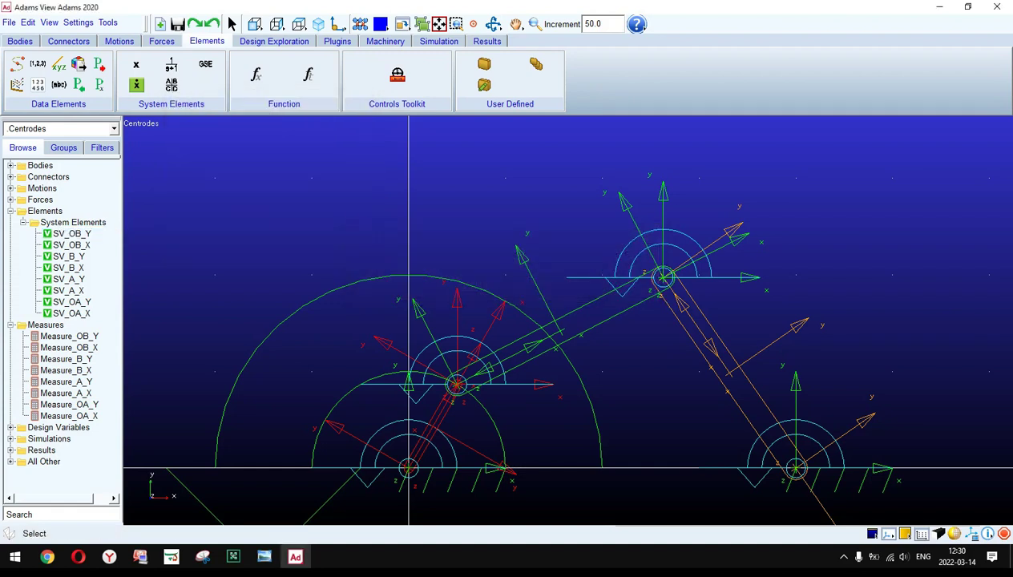
Read the class chat in Adobe Connect and review the SV state variables and their matching measures in the Adams model tree.
{"action": "left_click", "coordinate": [233, 556]}
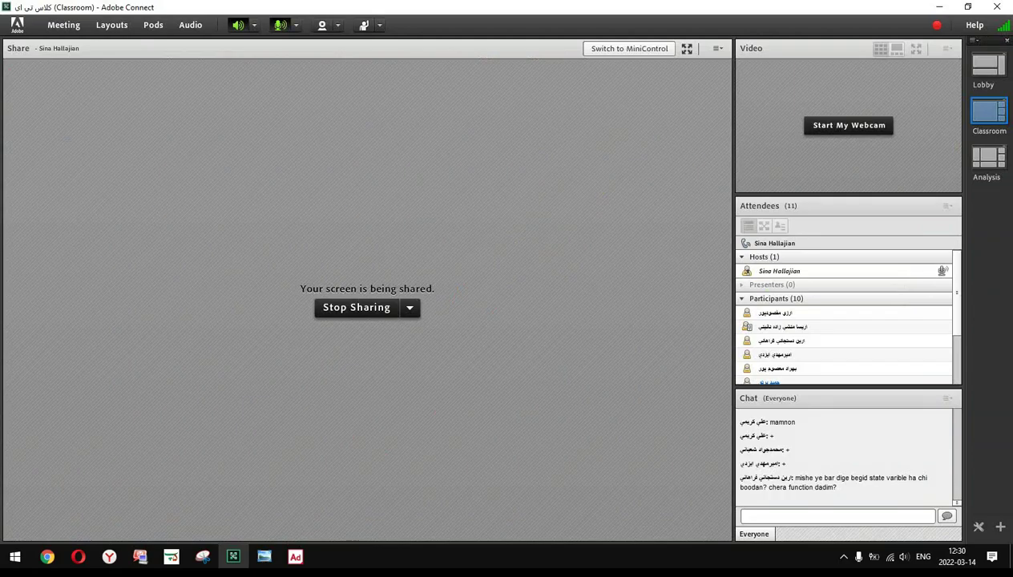
{"action": "left_click", "coordinate": [939, 6]}
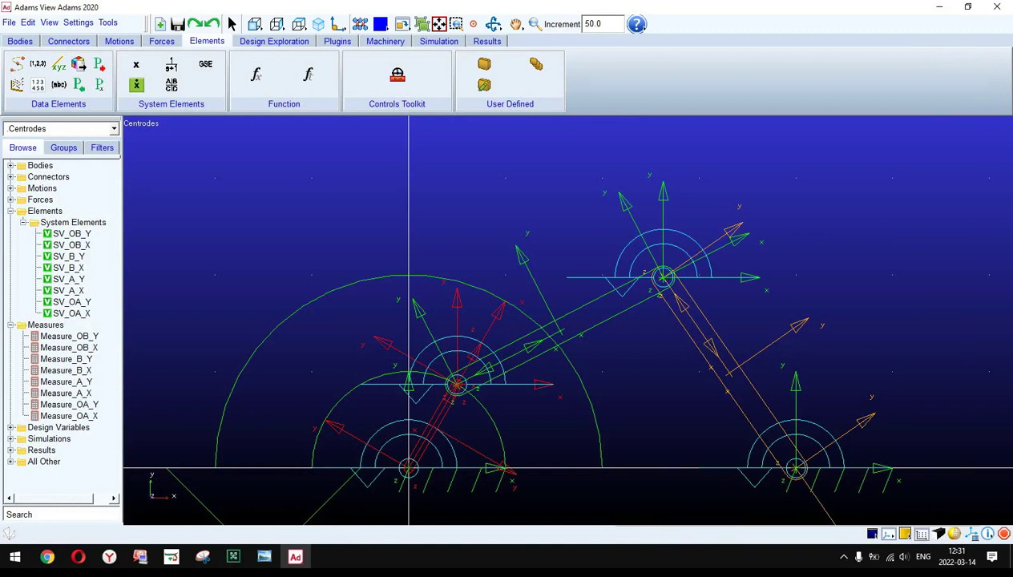
{"action": "left_click", "coordinate": [10, 211]}
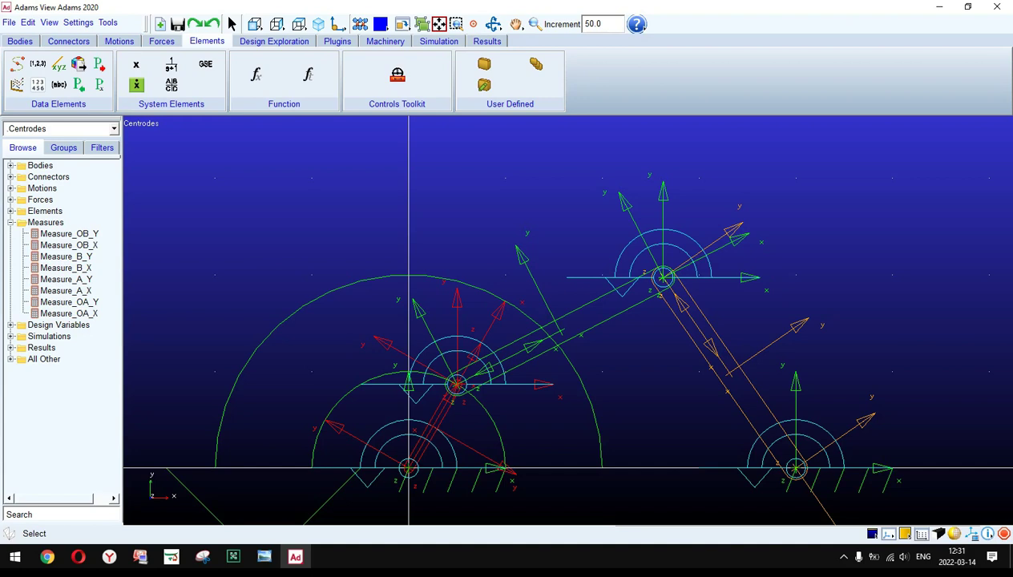
{"action": "left_click", "coordinate": [69, 313]}
{"action": "key", "text": "Up"}
{"action": "key", "text": "Up"}
{"action": "key", "text": "Up"}
{"action": "key", "text": "Up"}
{"action": "key", "text": "Up"}
{"action": "key", "text": "Up"}
{"action": "key", "text": "Up"}
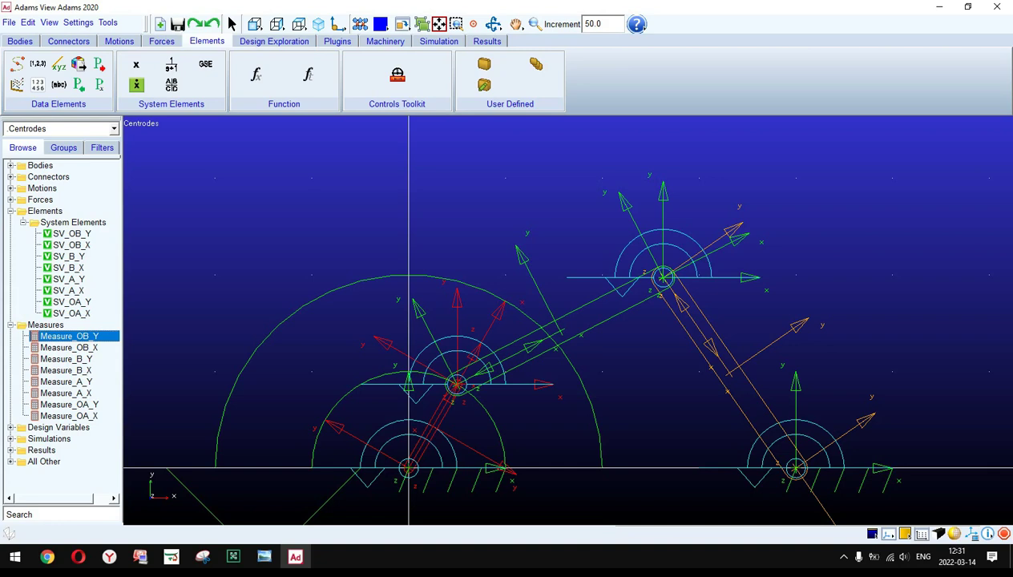
{"action": "left_click", "coordinate": [71, 301]}
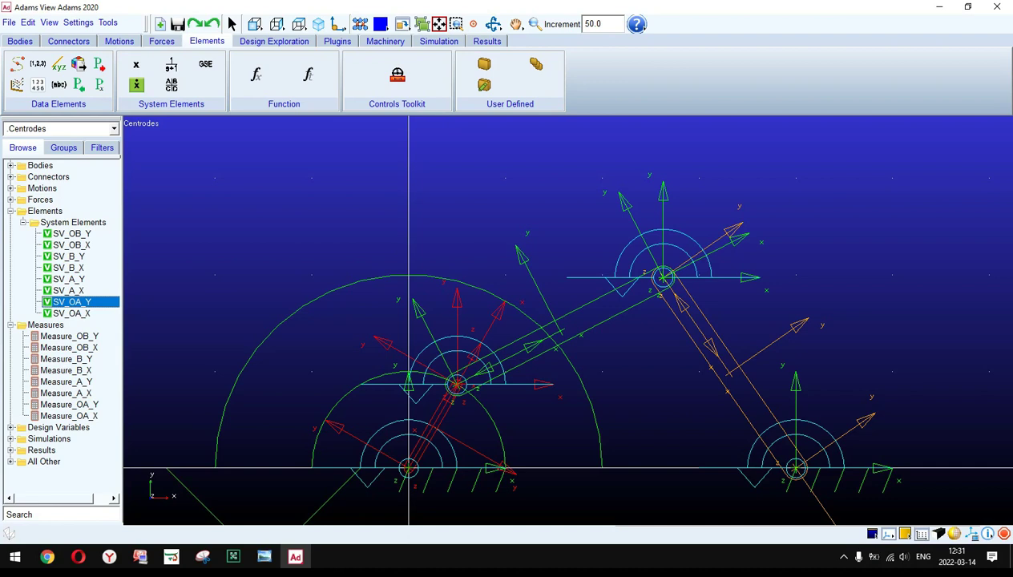
{"action": "left_click", "coordinate": [72, 233]}
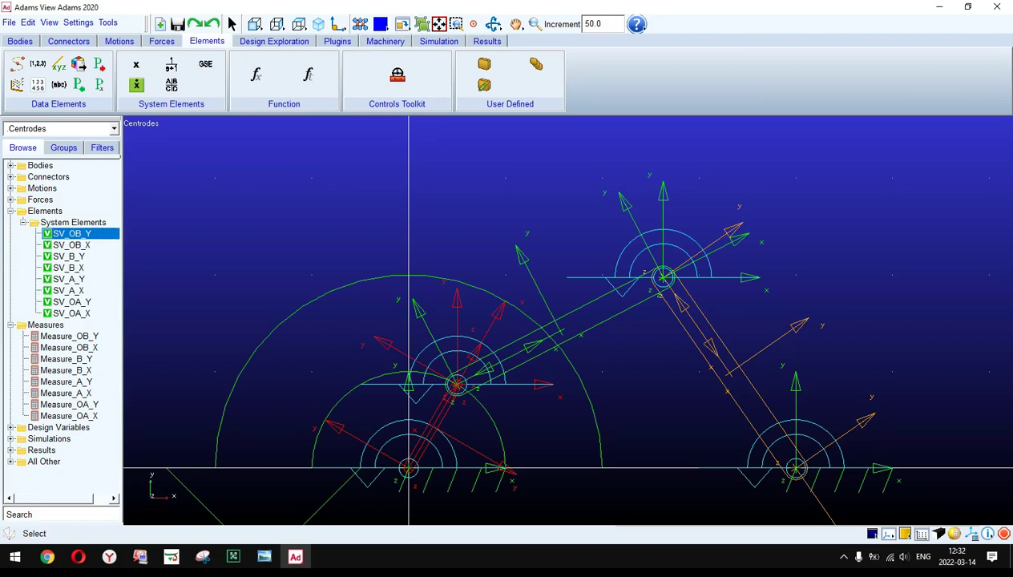
Check the Adobe Connect chat and inspect the contents of the desktop's Centrodes folder, returning to Adams View.
{"action": "key", "text": "alt+Tab"}
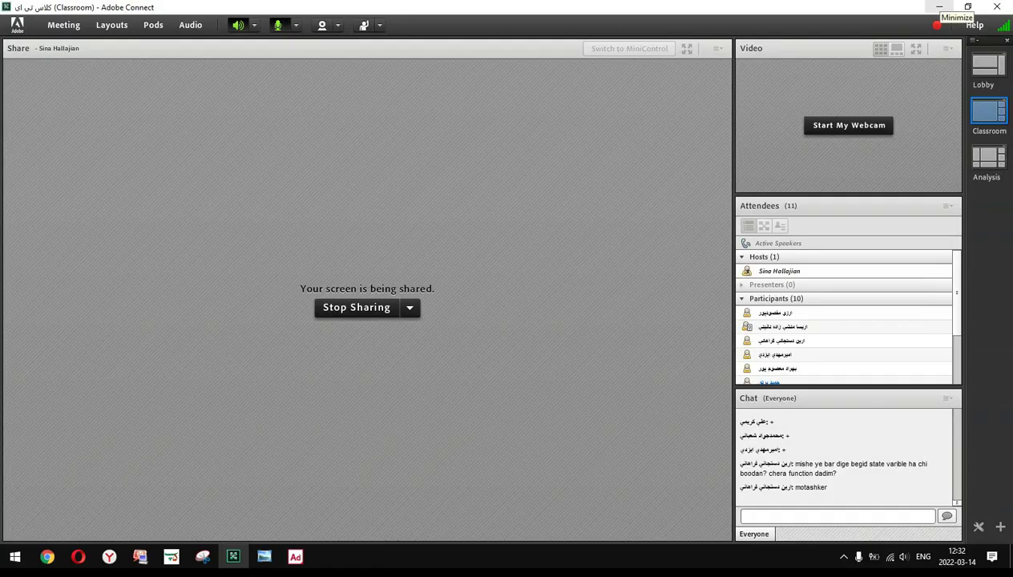
{"action": "left_click", "coordinate": [939, 6]}
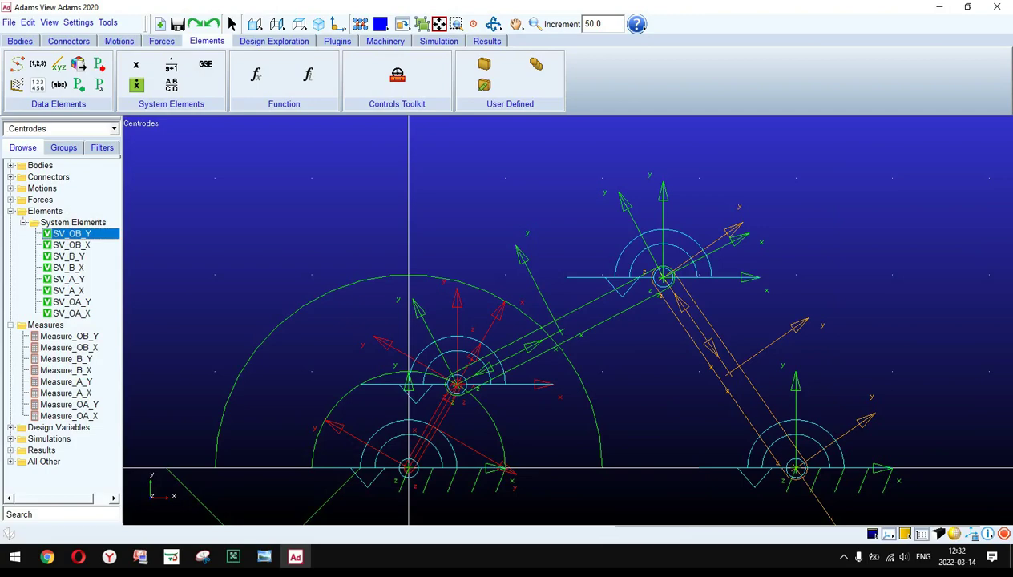
{"action": "left_click", "coordinate": [939, 6]}
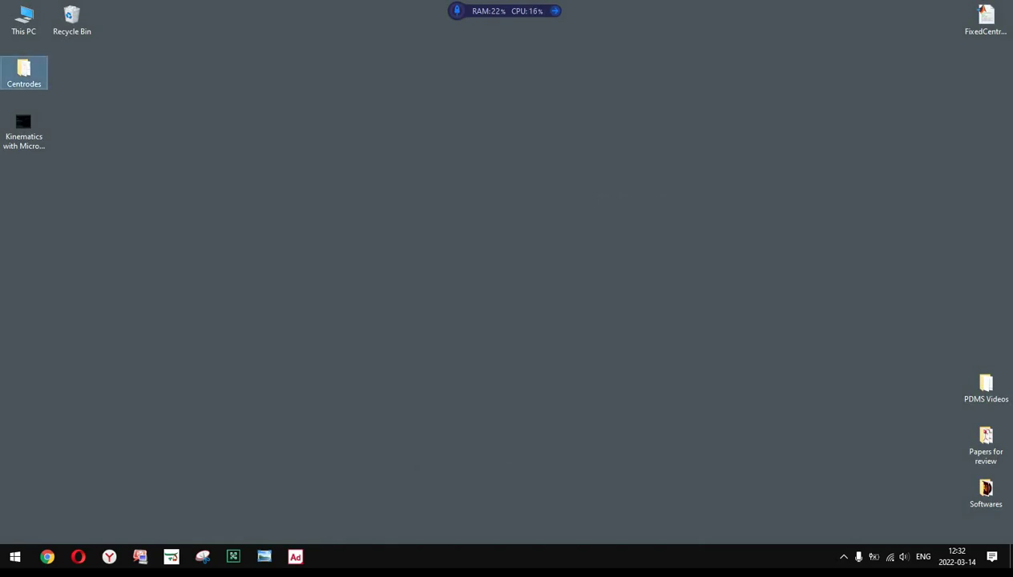
{"action": "double_click", "coordinate": [24, 72]}
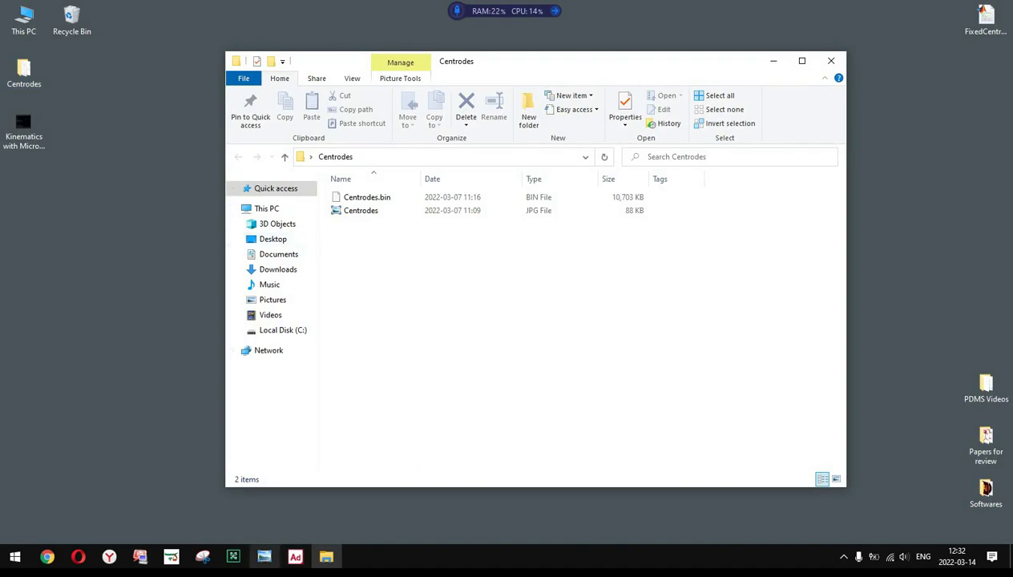
{"action": "left_click_drag", "start_coordinate": [375, 266], "coordinate": [529, 365]}
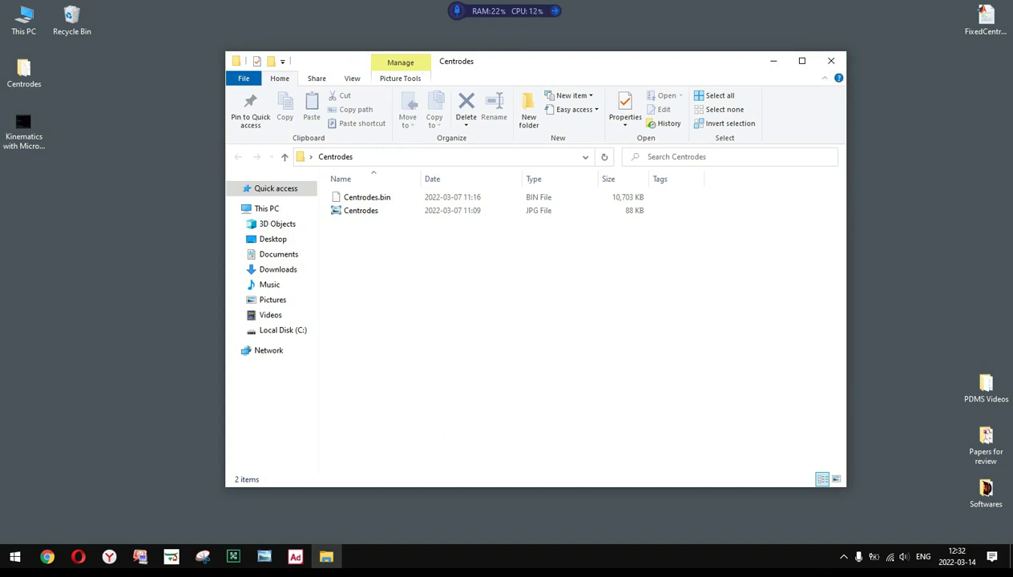
{"action": "left_click", "coordinate": [831, 61]}
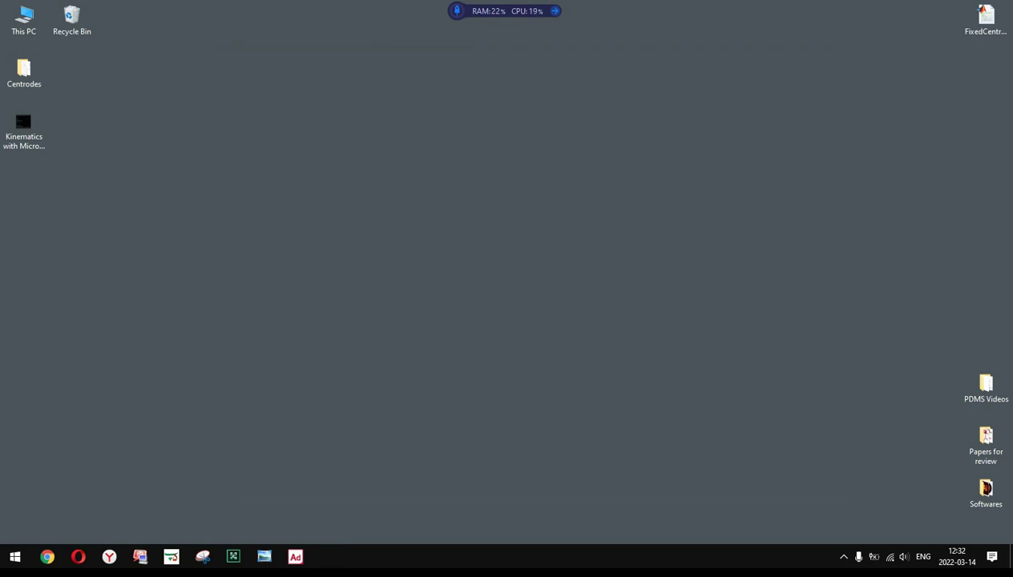
{"action": "left_click", "coordinate": [294, 556]}
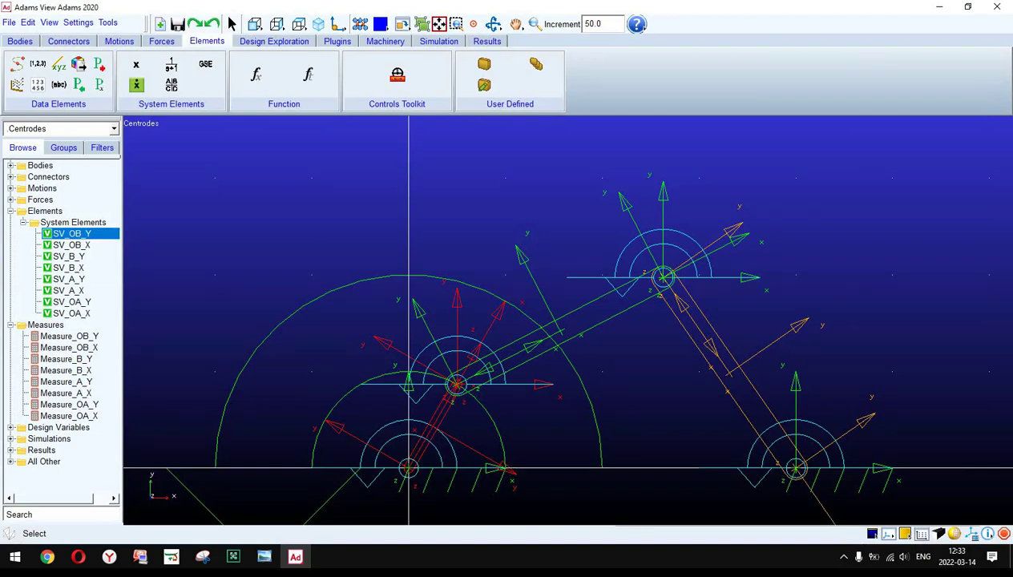
Start a Controls plant export and name the new controls plant .Centrodes.FixedCentrode.
{"action": "left_click", "coordinate": [337, 40]}
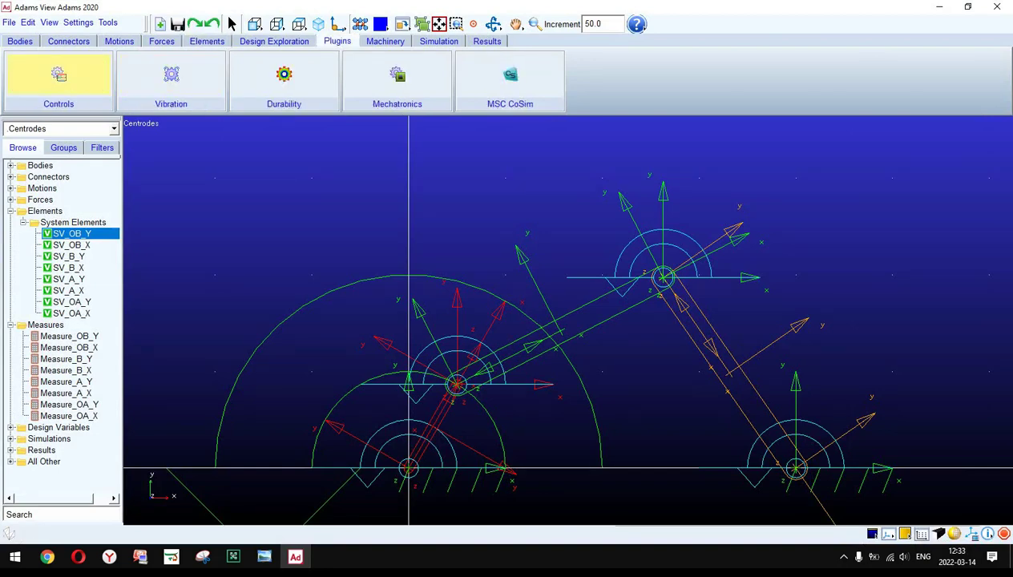
{"action": "left_click", "coordinate": [71, 78]}
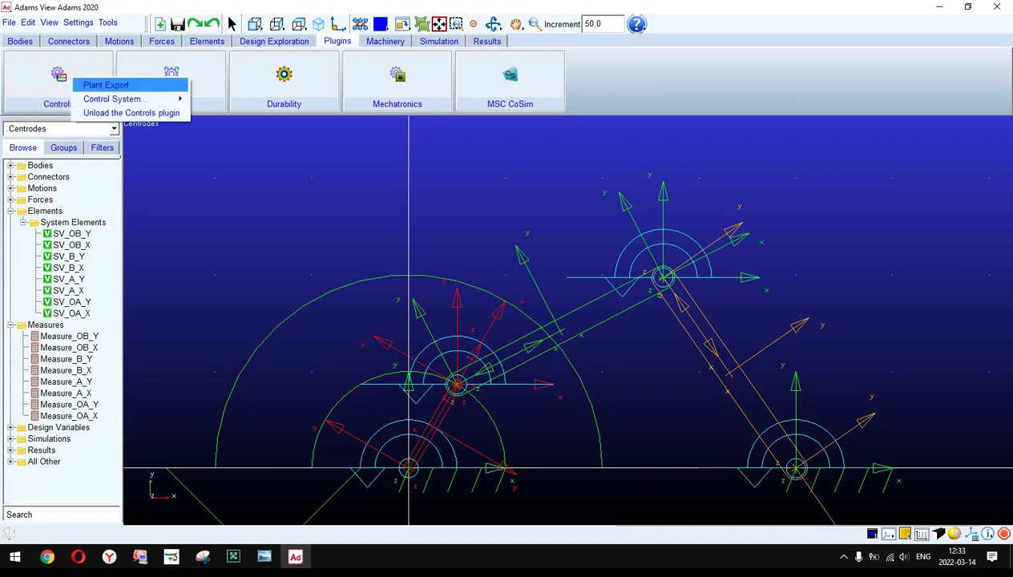
{"action": "left_click", "coordinate": [106, 85]}
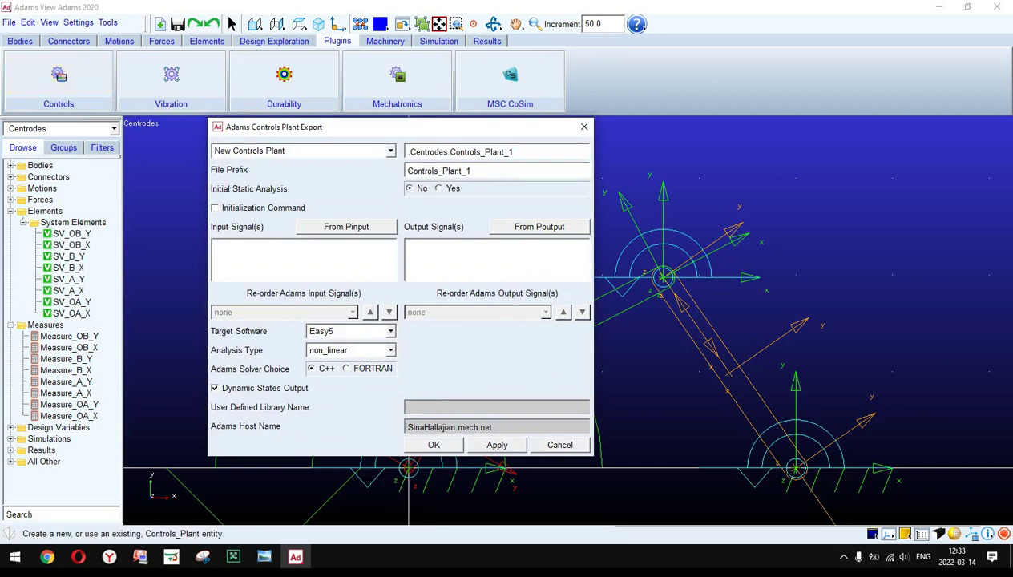
{"action": "left_click", "coordinate": [304, 150]}
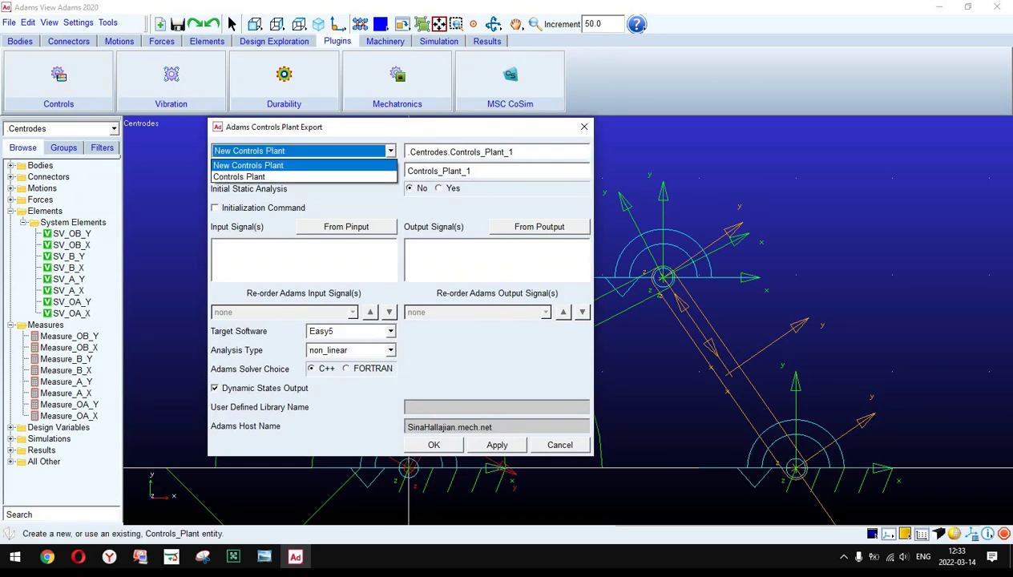
{"action": "left_click", "coordinate": [303, 166]}
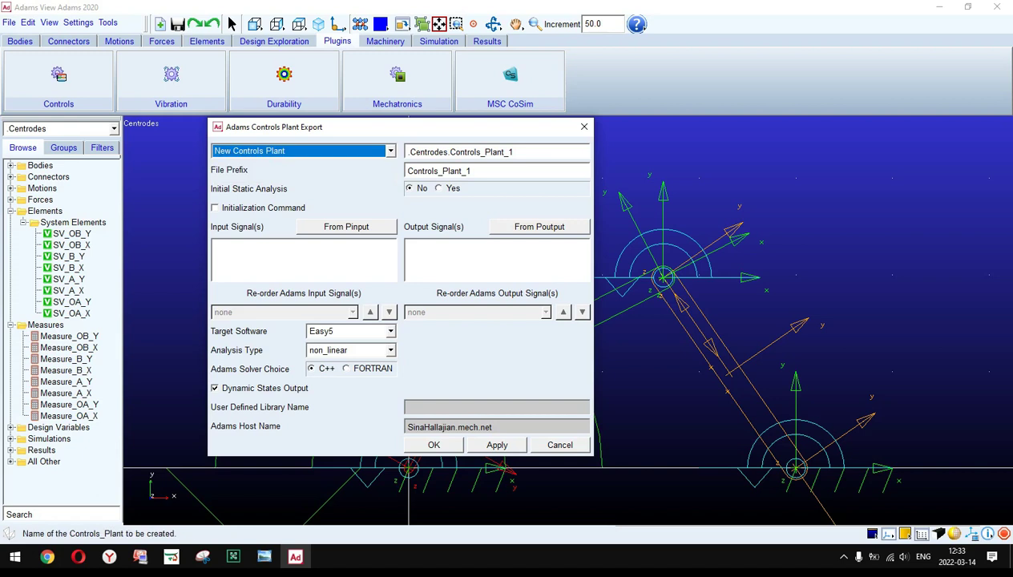
{"action": "left_click", "coordinate": [471, 151]}
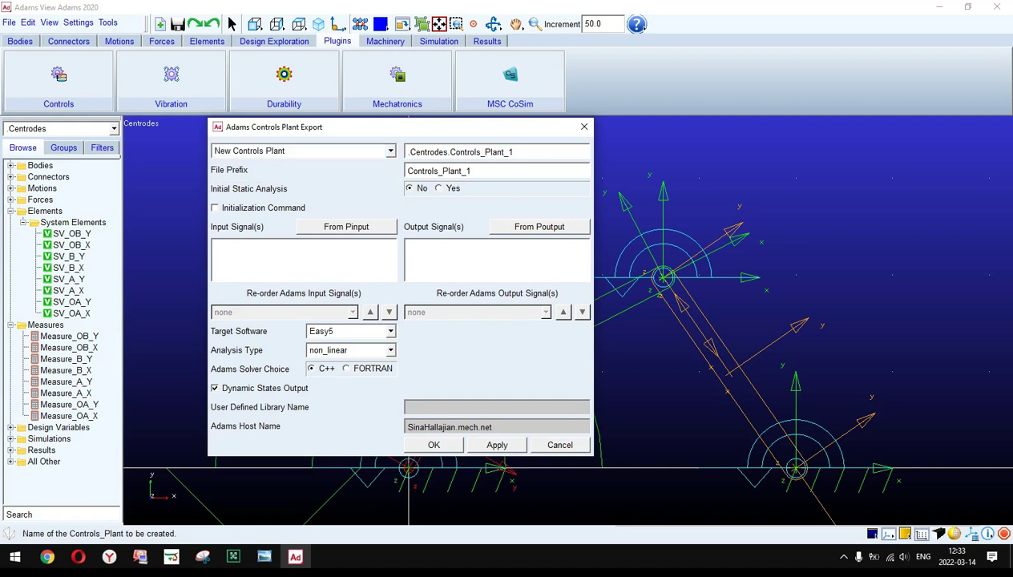
{"action": "double_click", "coordinate": [479, 151]}
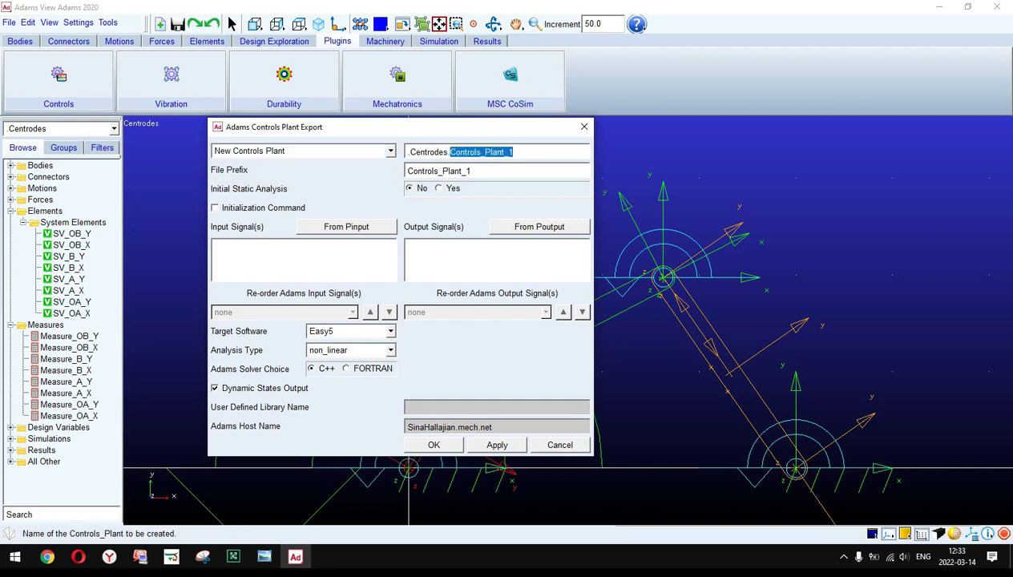
{"action": "type", "text": "FixedCentrode"}
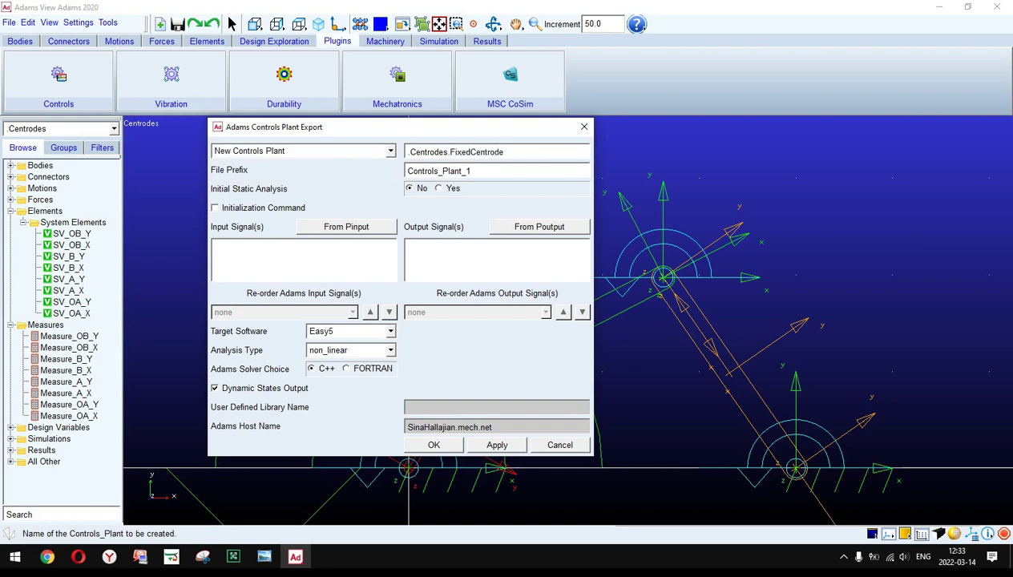
Set the plant export's file prefix to FixedCentrode and its target software to MATLAB.
{"action": "double_click", "coordinate": [476, 151]}
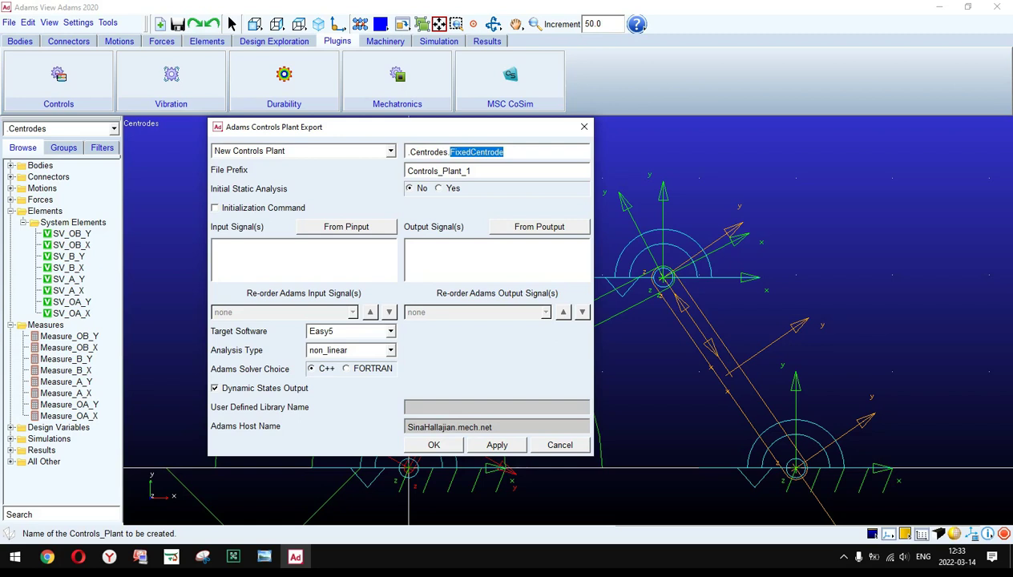
{"action": "left_click", "coordinate": [463, 171]}
{"action": "left_click", "coordinate": [389, 150]}
{"action": "left_click", "coordinate": [298, 165]}
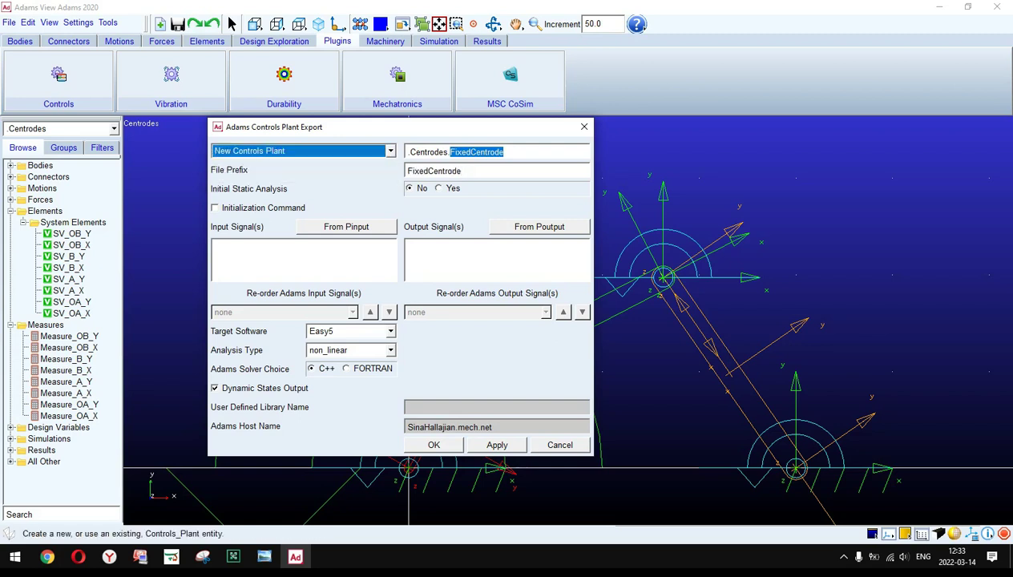
{"action": "left_click", "coordinate": [484, 172]}
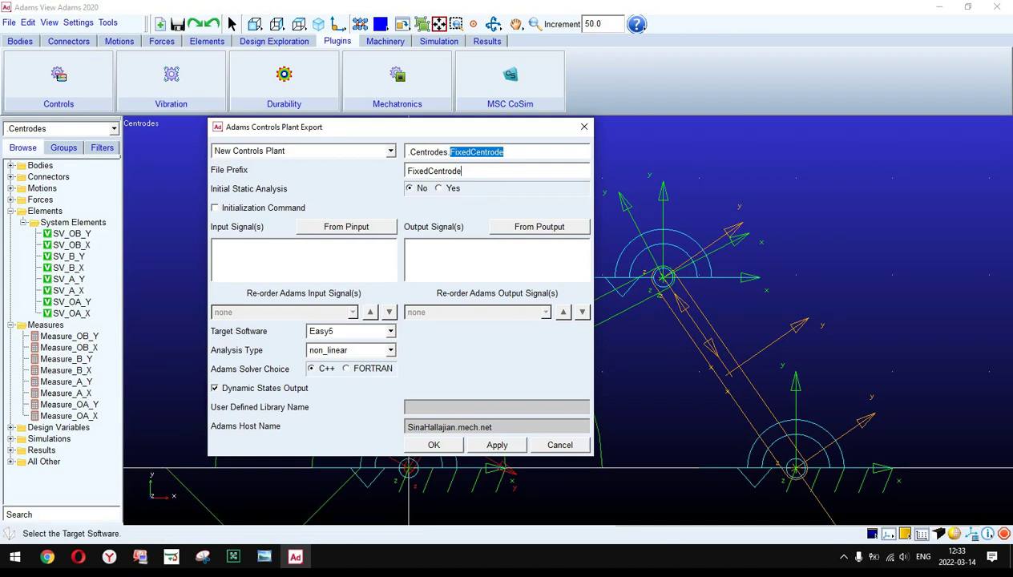
{"action": "left_click", "coordinate": [347, 350]}
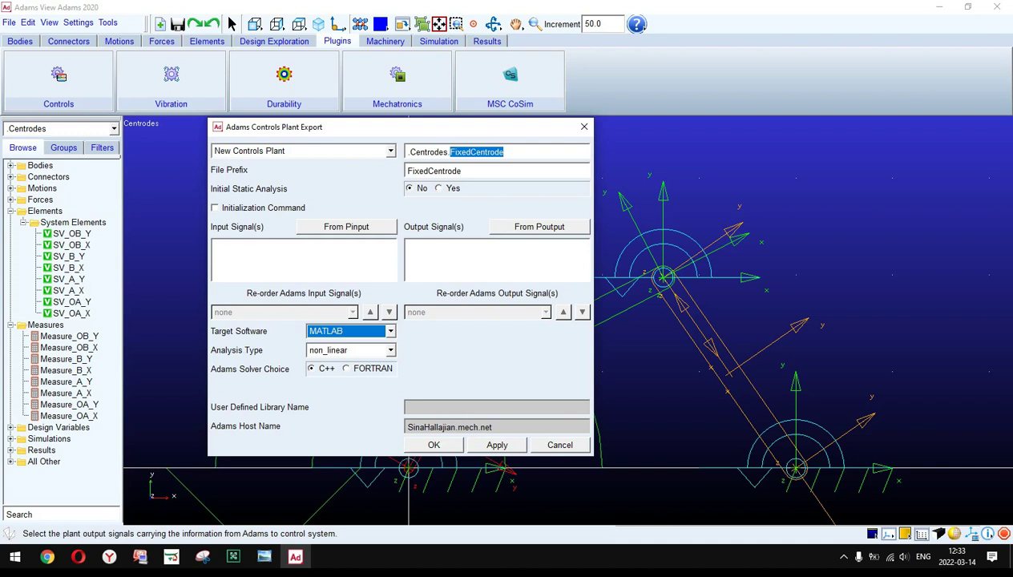
Add the eight state variables from SV_A_X through SV_OB_Y as the plant's output signals.
{"action": "left_click", "coordinate": [407, 246]}
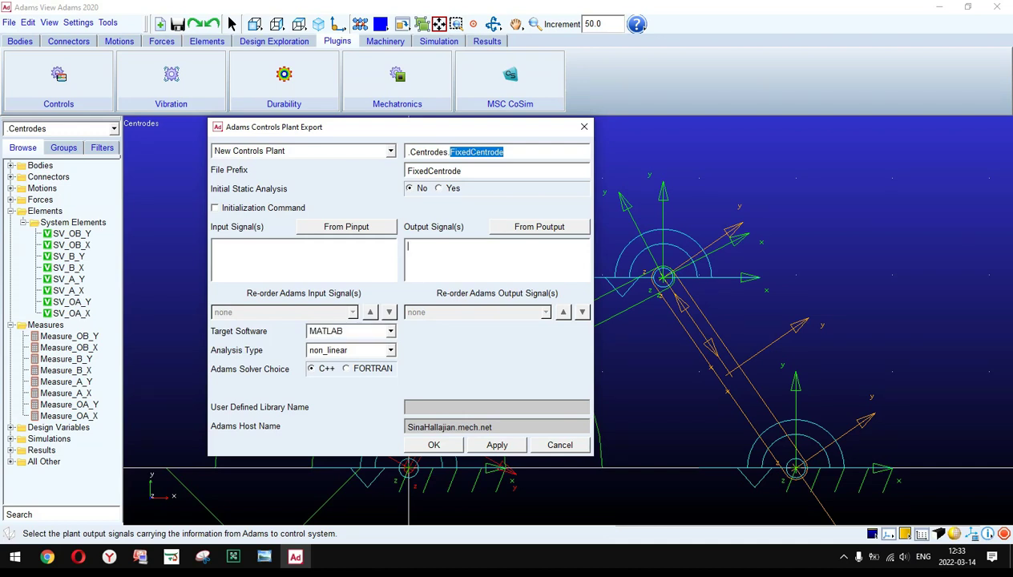
{"action": "double_click", "coordinate": [496, 259]}
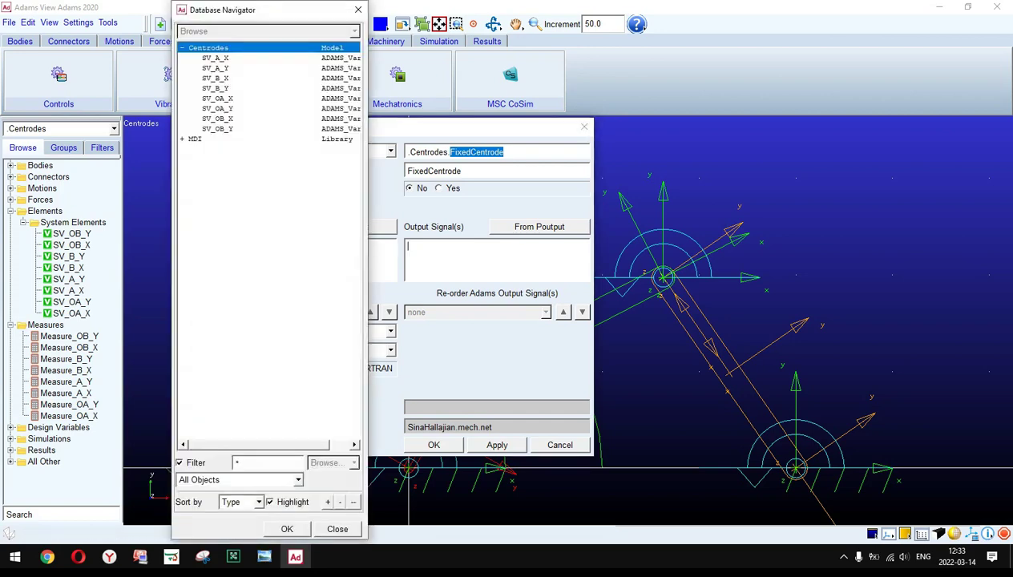
{"action": "left_click", "coordinate": [215, 58]}
{"action": "left_click", "coordinate": [217, 128], "text": "shift"}
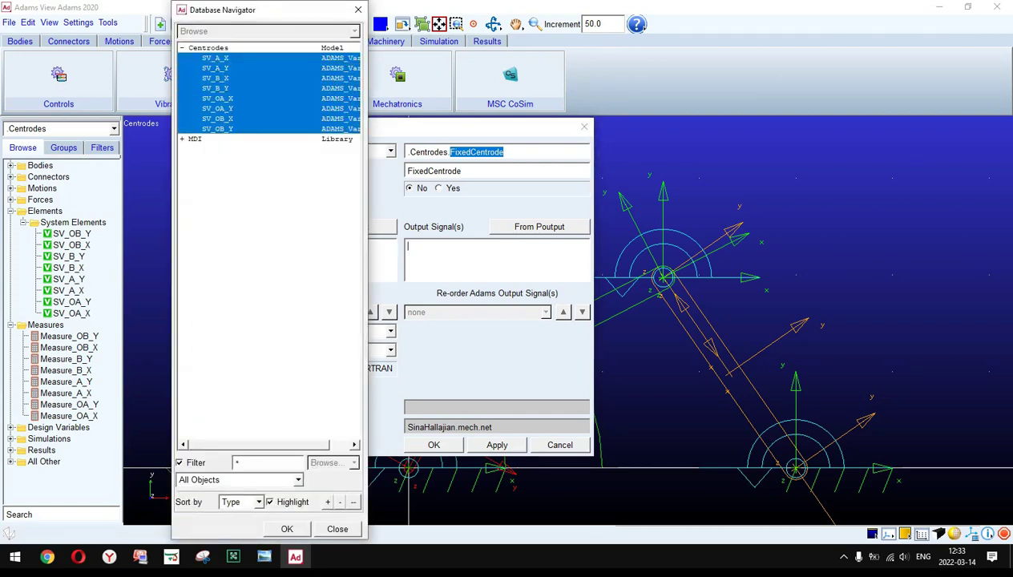
{"action": "left_click", "coordinate": [287, 528]}
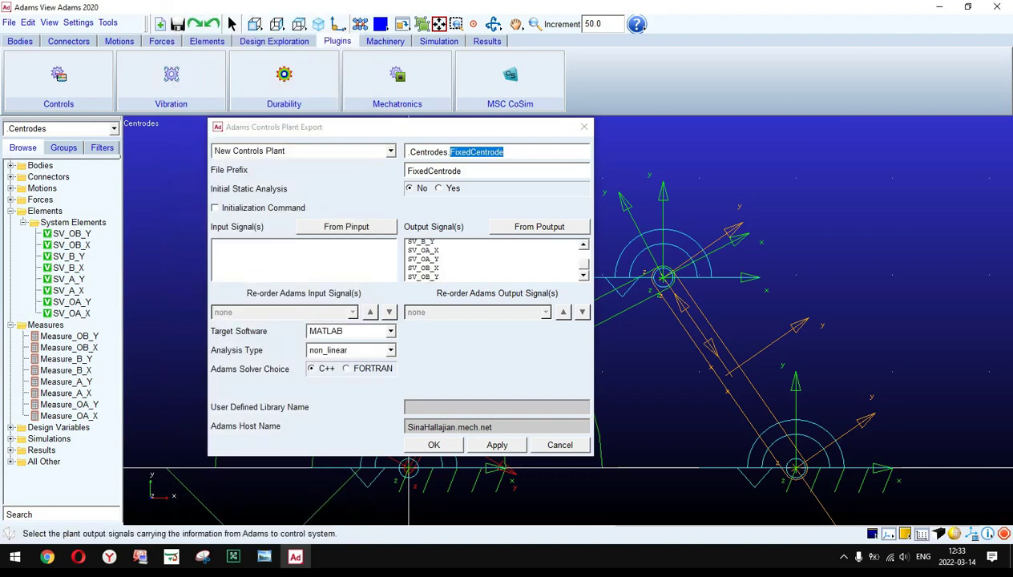
{"action": "scroll", "coordinate": [492, 259], "scroll_direction": "up", "scroll_amount": 3}
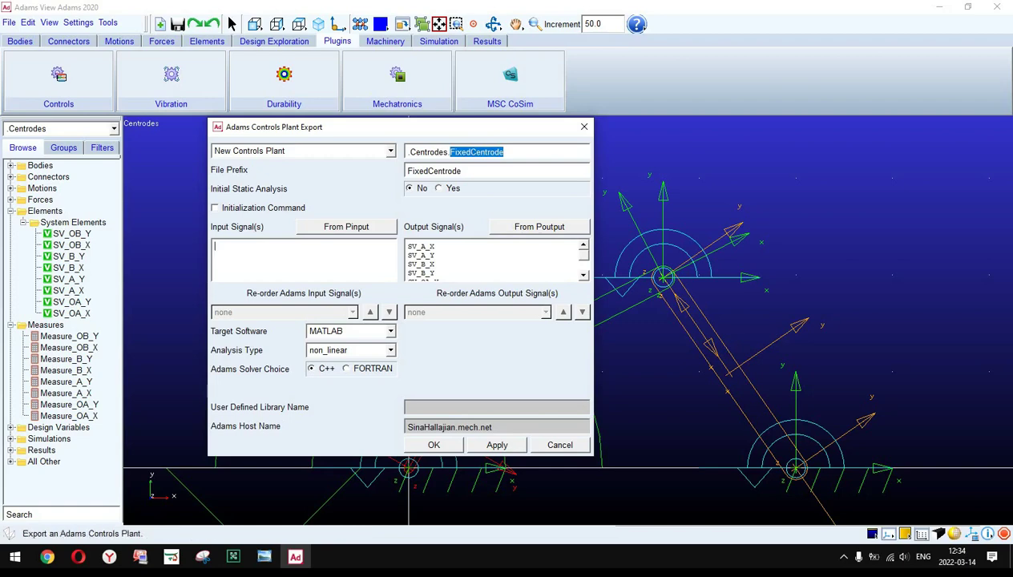
Try to export the FixedCentrode controls plant with the input signals left empty.
{"action": "key", "text": "Return"}
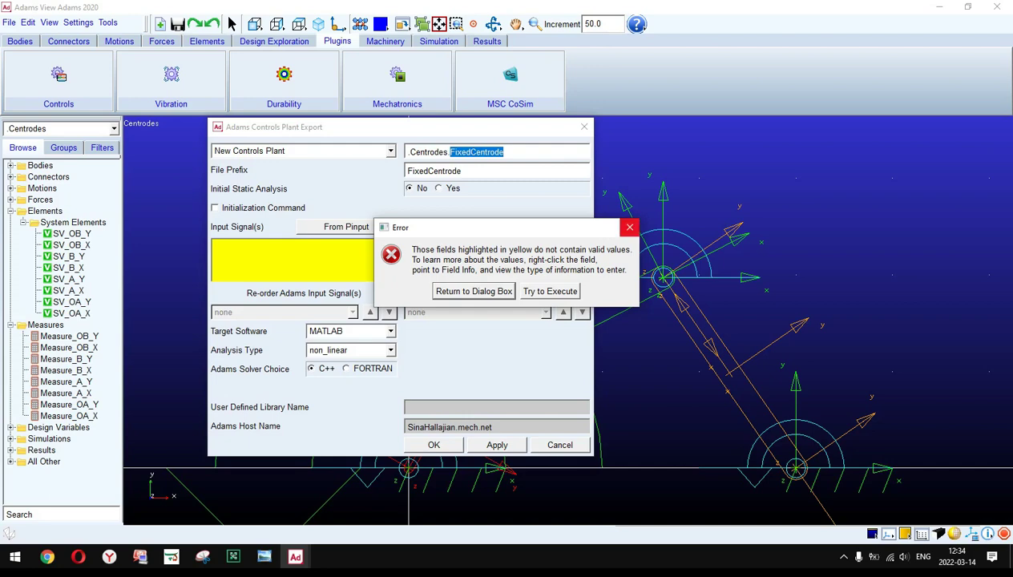
{"action": "left_click", "coordinate": [629, 227]}
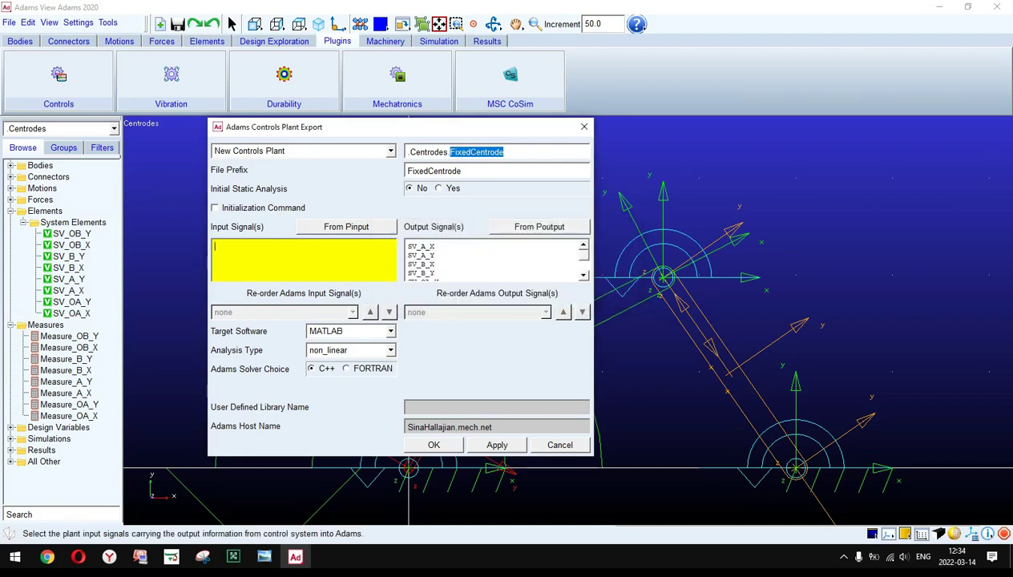
{"action": "left_click_drag", "start_coordinate": [401, 127], "coordinate": [544, 135]}
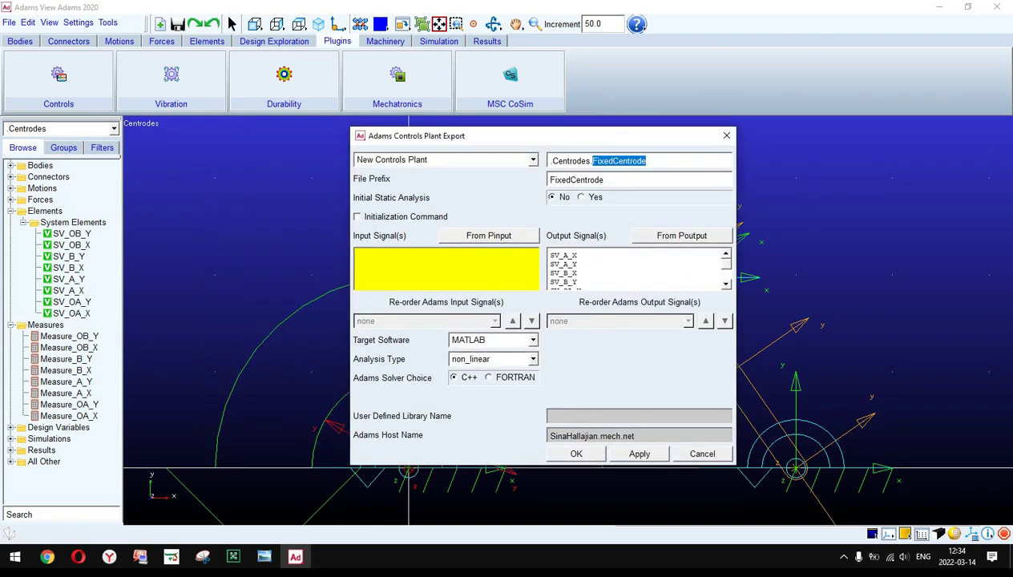
Create a state variable named .Centrodes.SV_Nothing with a run-time expression of 0.
{"action": "left_click", "coordinate": [207, 41]}
{"action": "left_click", "coordinate": [136, 64]}
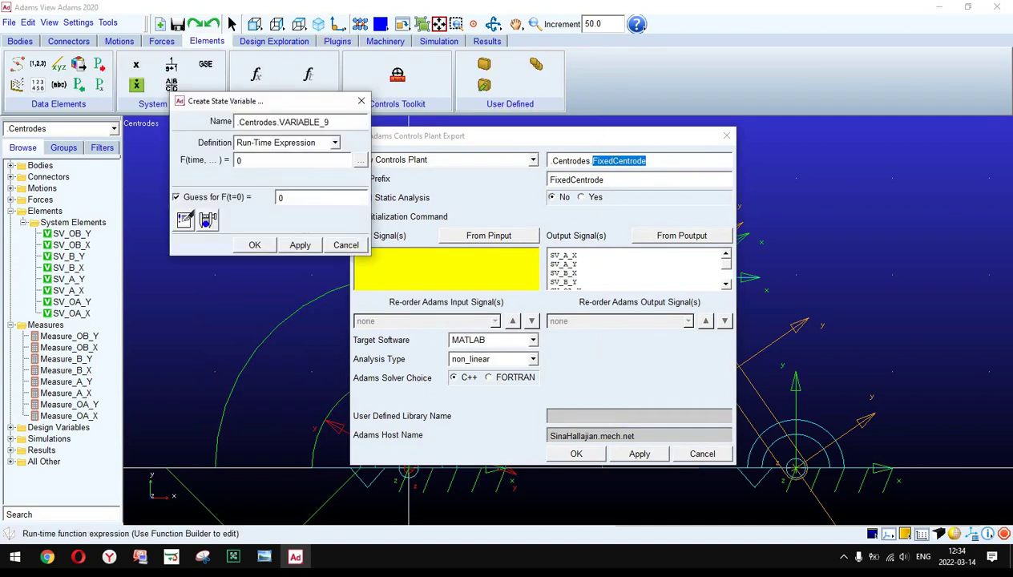
{"action": "left_click_drag", "start_coordinate": [272, 101], "coordinate": [235, 100]}
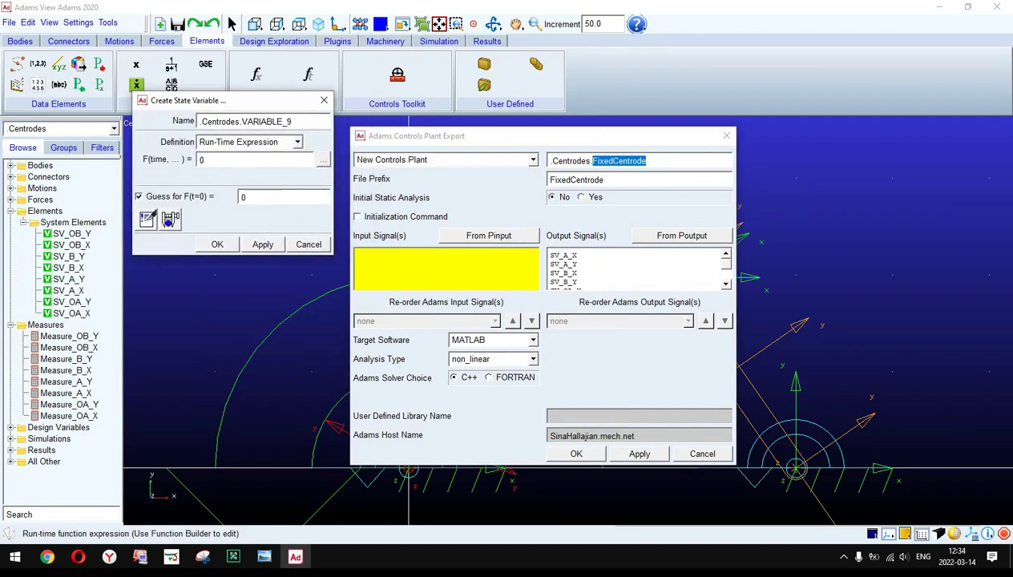
{"action": "double_click", "coordinate": [266, 121]}
{"action": "type", "text": "SV_"}
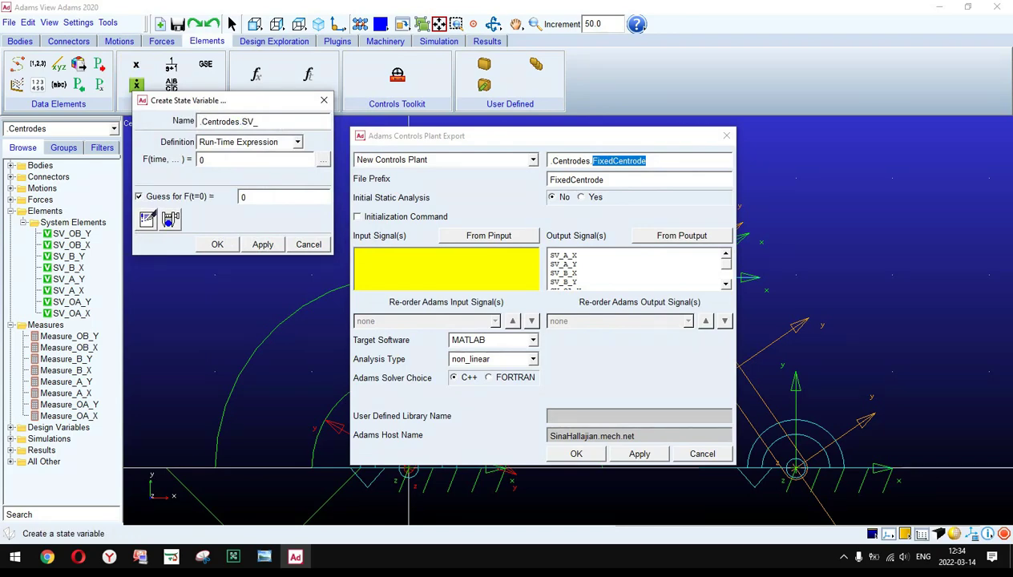
{"action": "type", "text": "Nothing"}
{"action": "key", "text": "Return"}
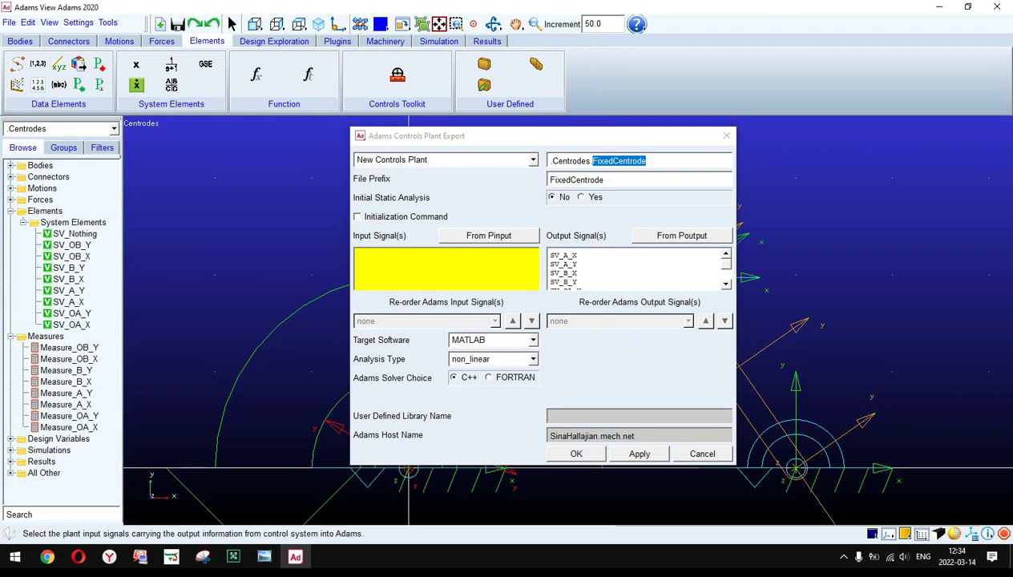
Assign SV_Nothing as the plant's input signal and export the FixedCentrode controls plant.
{"action": "double_click", "coordinate": [446, 269]}
{"action": "double_click", "coordinate": [224, 98]}
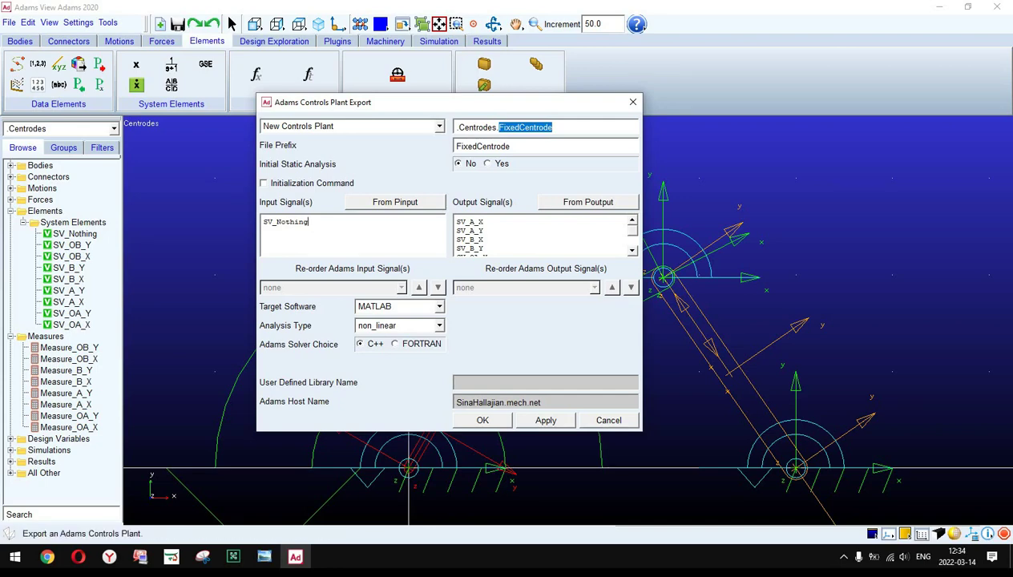
{"action": "left_click", "coordinate": [482, 420]}
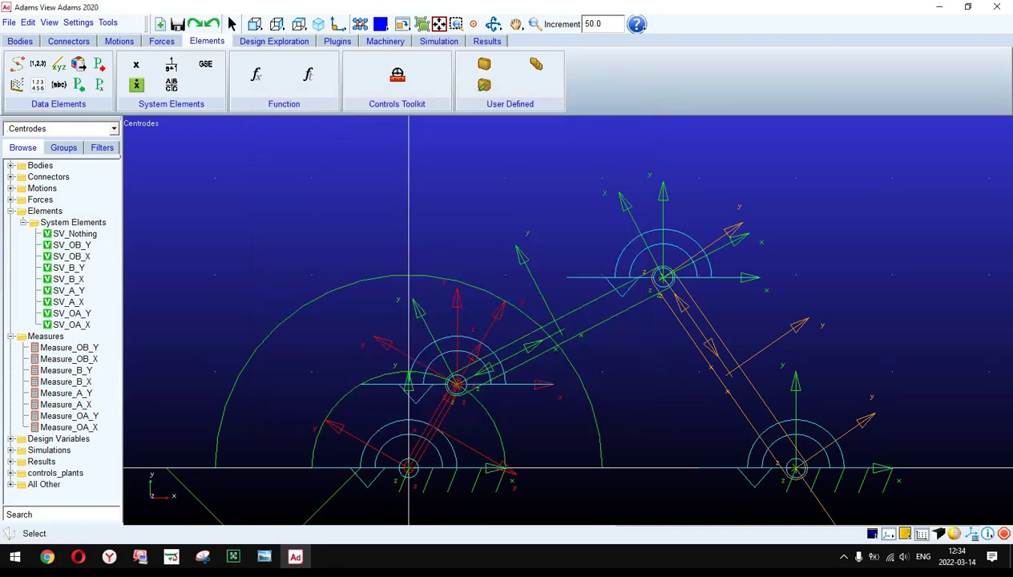
Open the Centrodes folder on the desktop to check the exported plant files.
{"action": "left_click", "coordinate": [457, 385]}
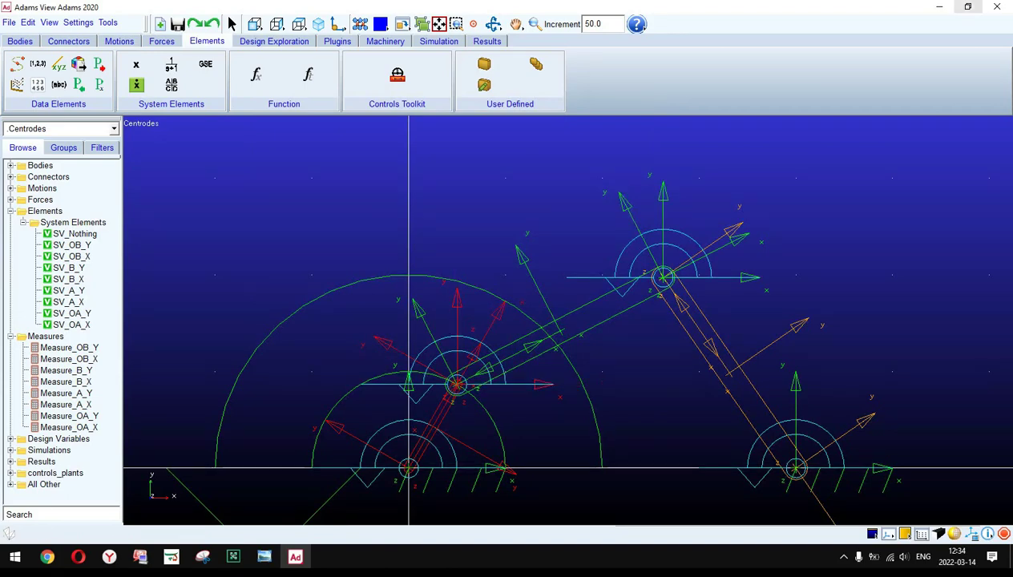
{"action": "key", "text": "super+d"}
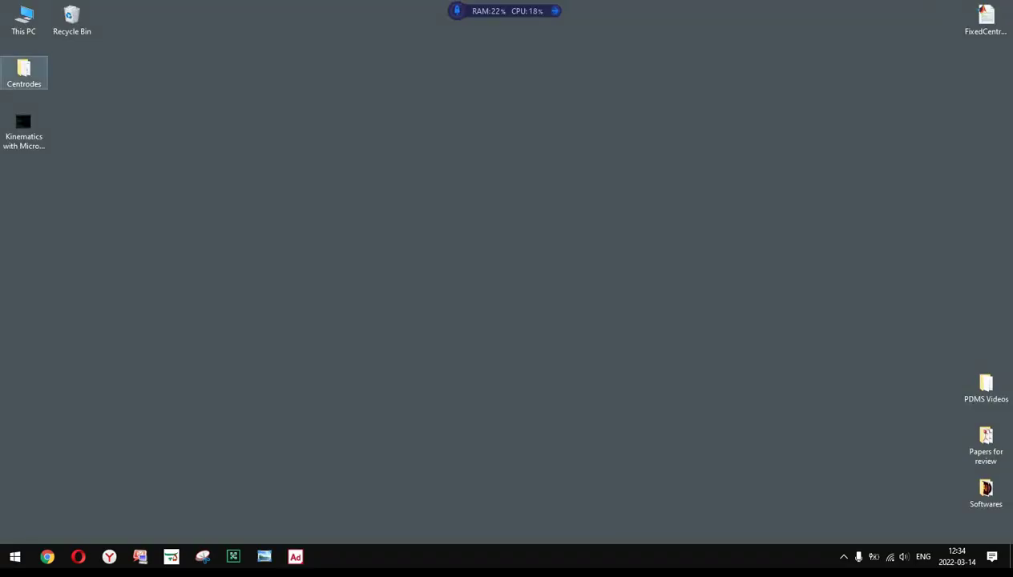
{"action": "double_click", "coordinate": [24, 72]}
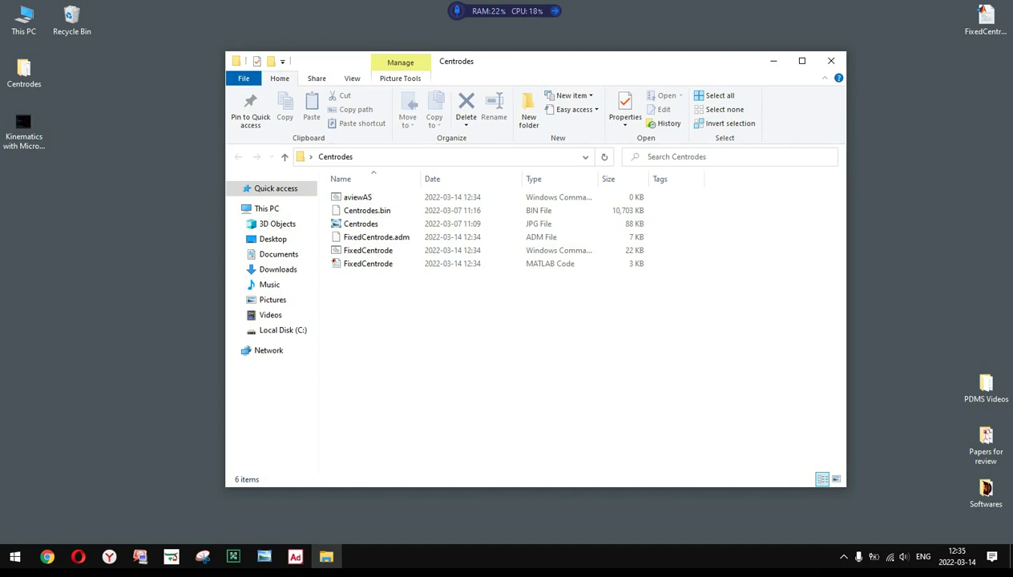
Launch MATLAB R2018b from the Softwares folder on the desktop and clear the open folder windows away.
{"action": "left_click", "coordinate": [986, 493]}
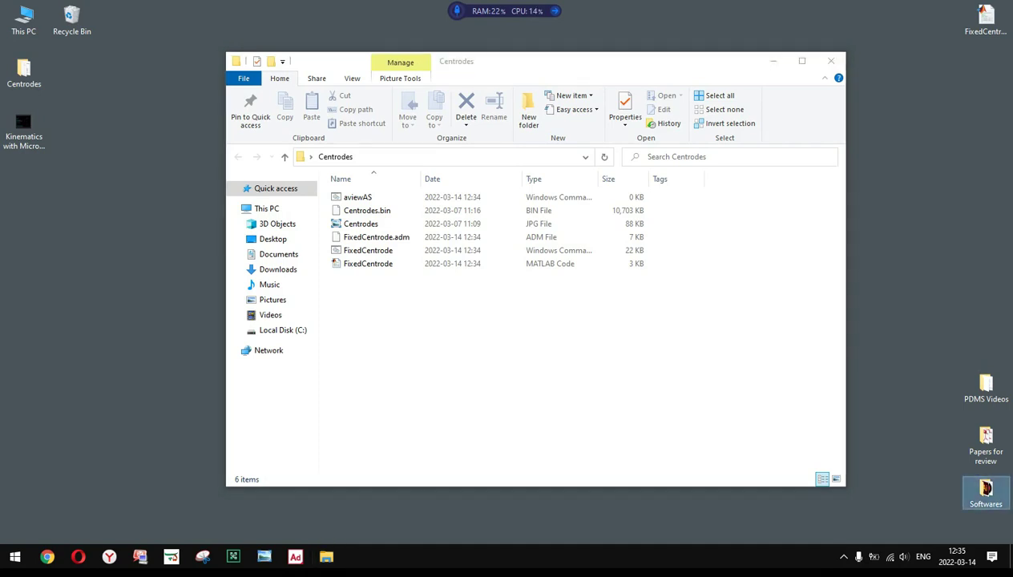
{"action": "key", "text": "Return"}
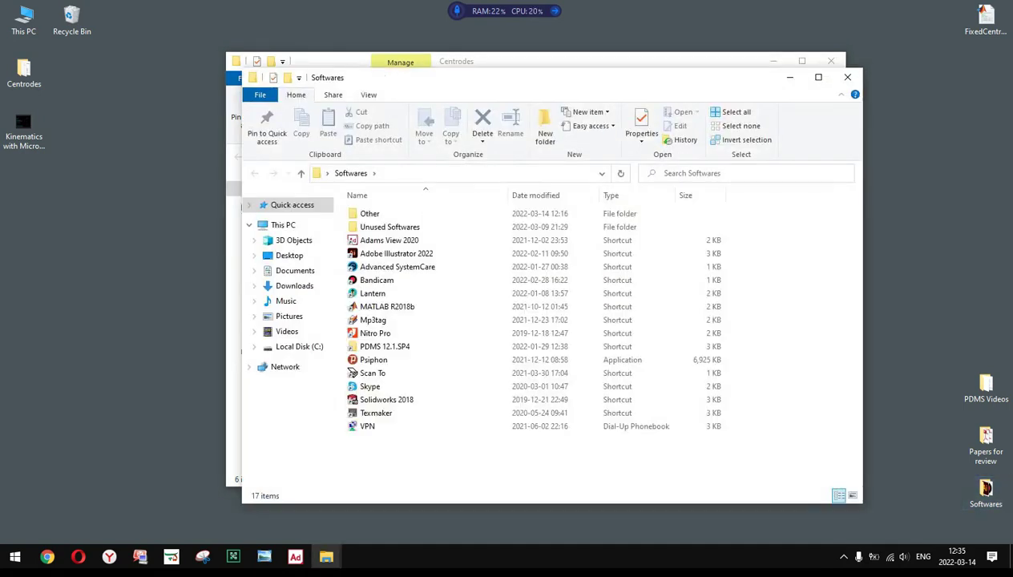
{"action": "left_click", "coordinate": [387, 306]}
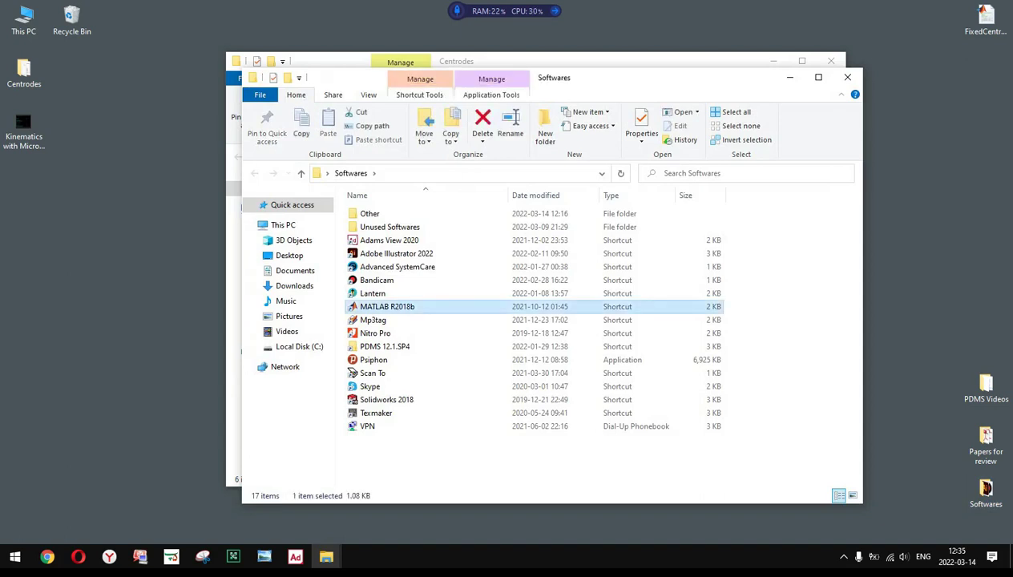
{"action": "left_click", "coordinate": [847, 77]}
{"action": "left_click", "coordinate": [773, 61]}
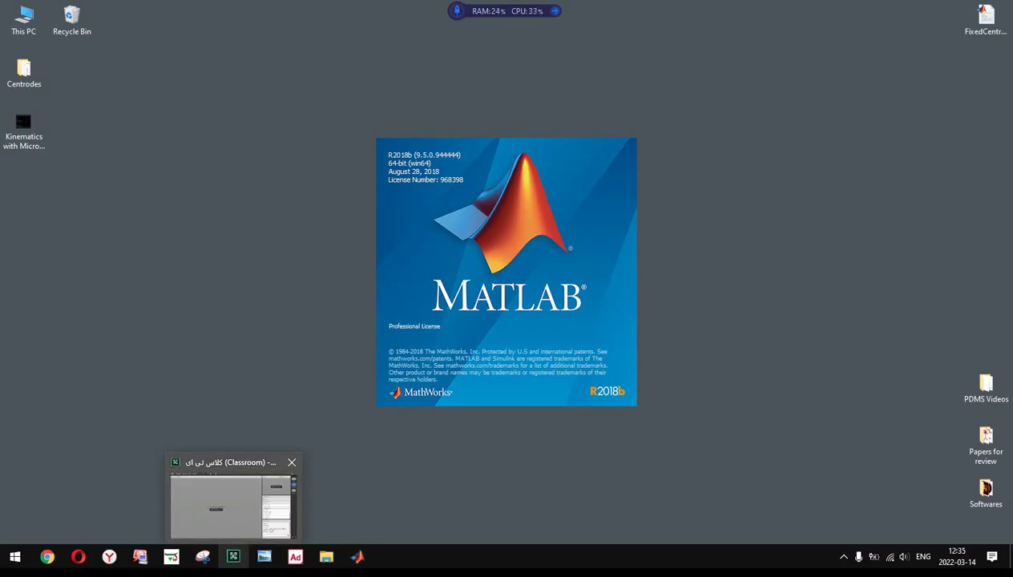
{"action": "left_click", "coordinate": [234, 555]}
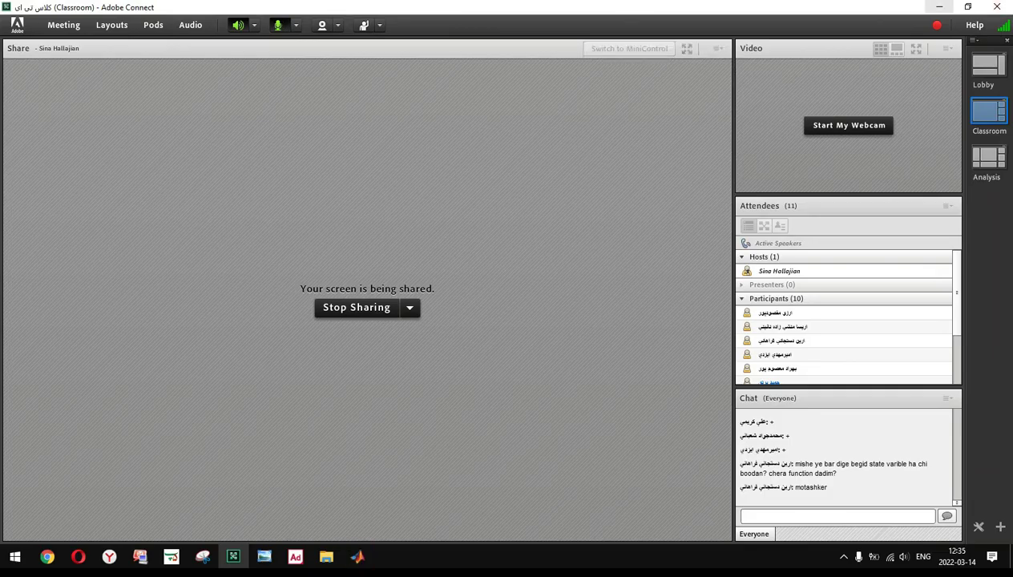
{"action": "left_click", "coordinate": [939, 7]}
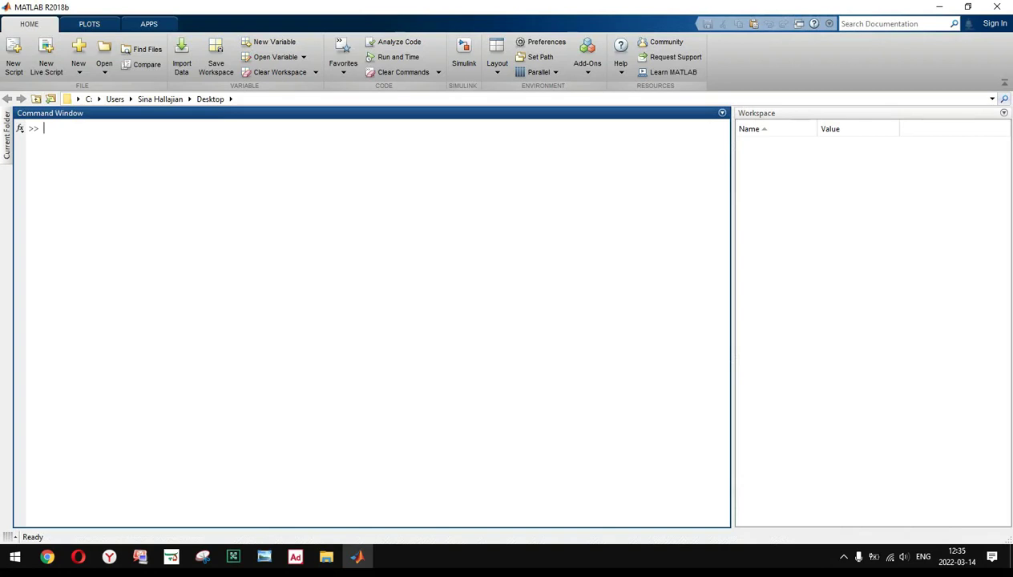
Set MATLAB's current folder to Centrodes on the desktop and open the FixedCentrode script from it.
{"action": "left_click", "coordinate": [50, 98]}
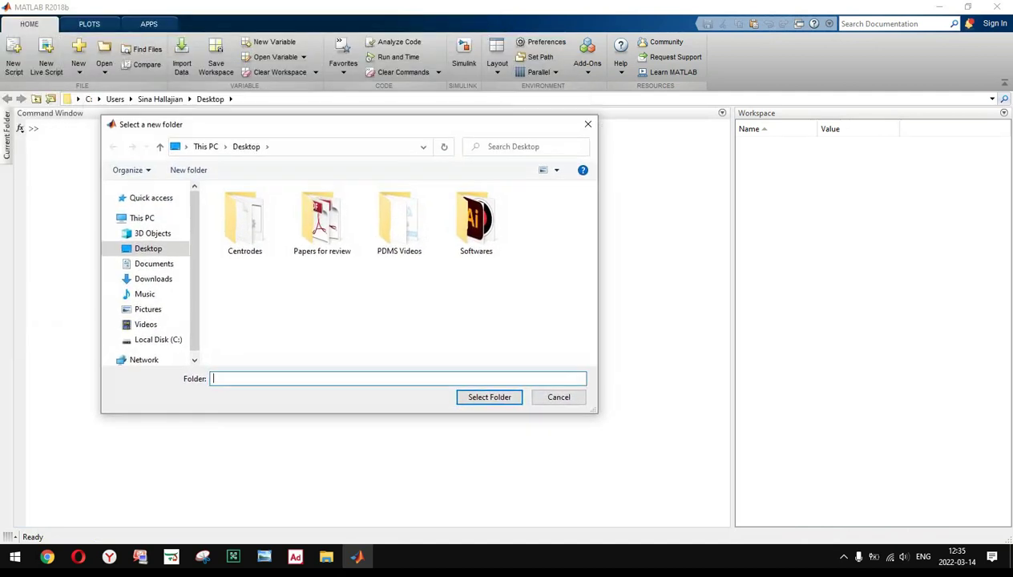
{"action": "double_click", "coordinate": [245, 221]}
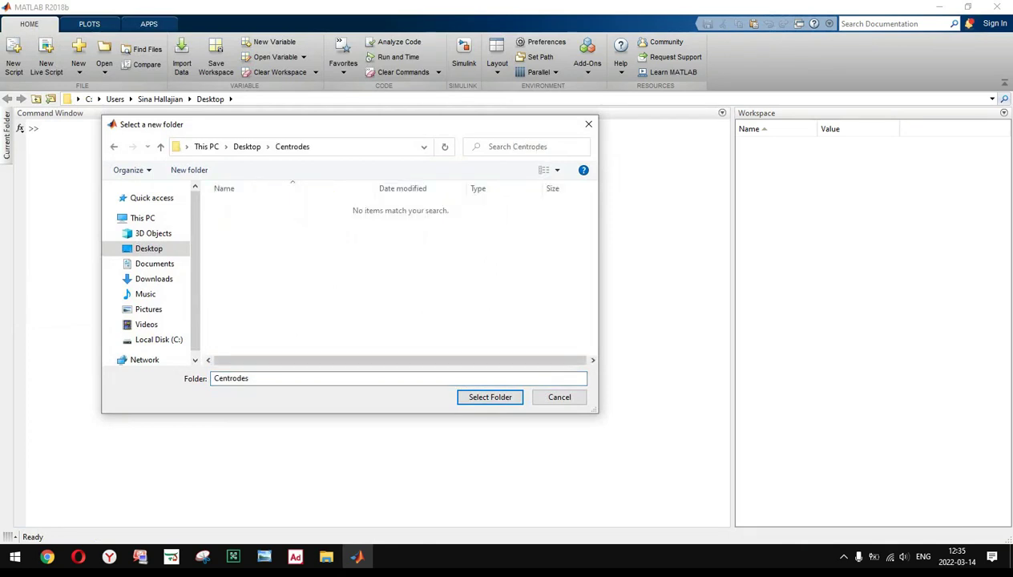
{"action": "left_click", "coordinate": [489, 397]}
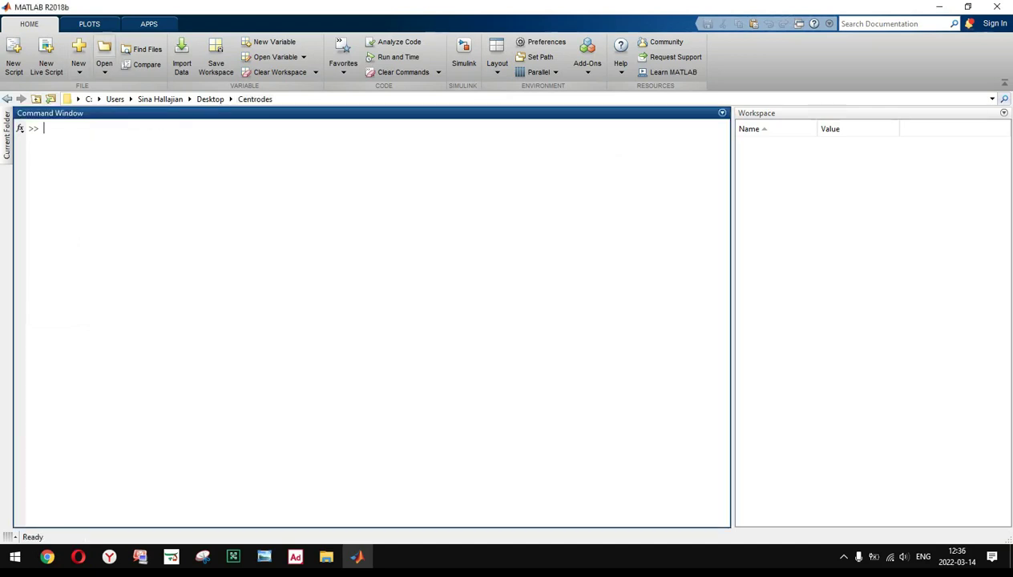
{"action": "left_click", "coordinate": [104, 52]}
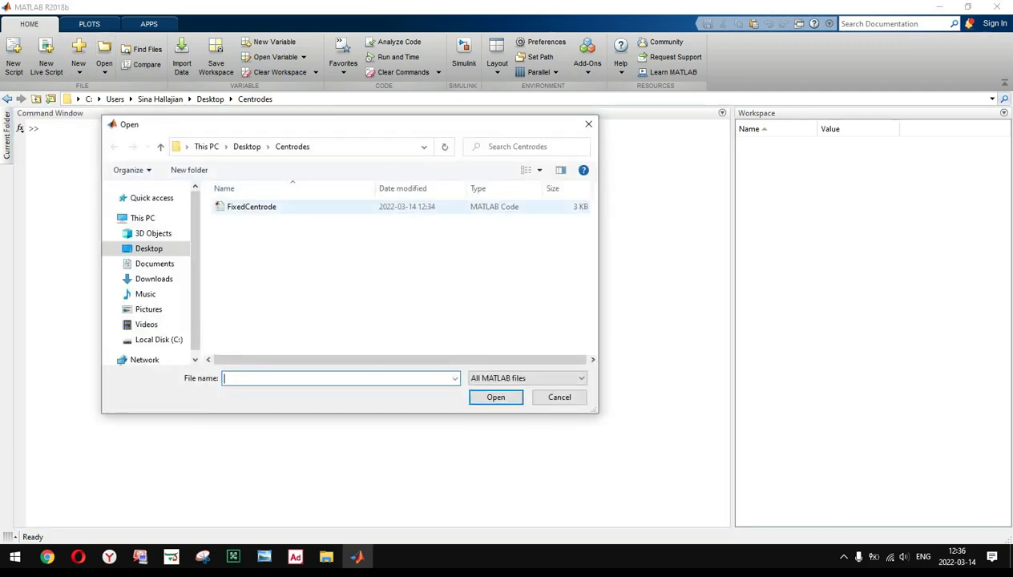
{"action": "double_click", "coordinate": [250, 207]}
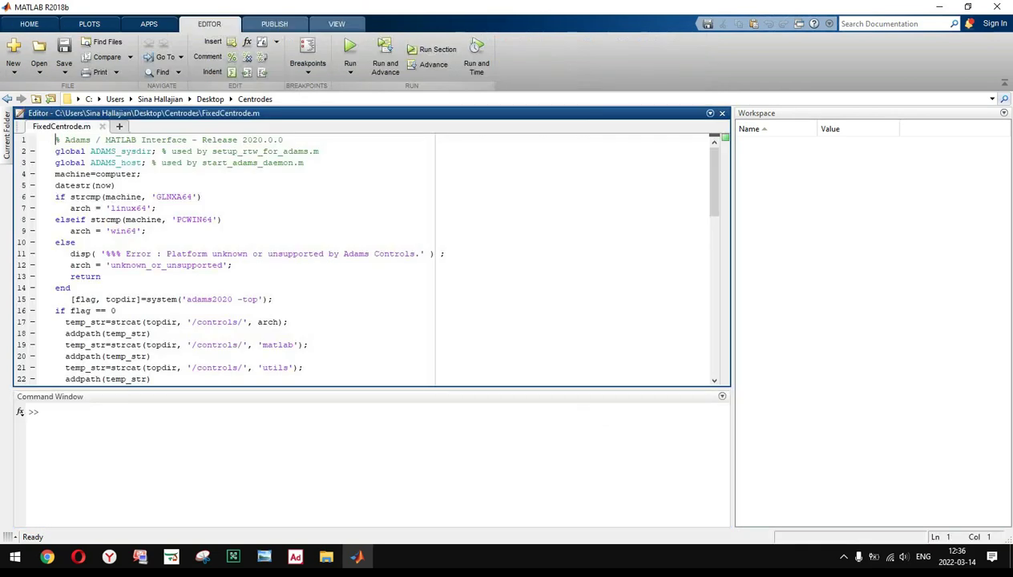
Look through FixedCentrode.m to review its Adams paths, plant settings, and input and output definitions.
{"action": "left_click", "coordinate": [76, 242]}
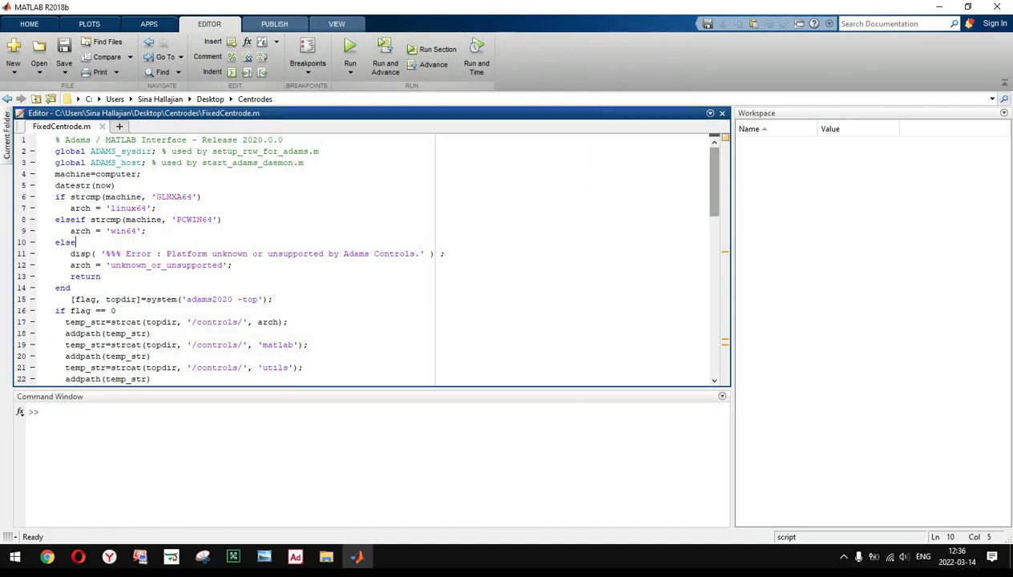
{"action": "scroll", "coordinate": [360, 256], "scroll_direction": "down", "scroll_amount": 11}
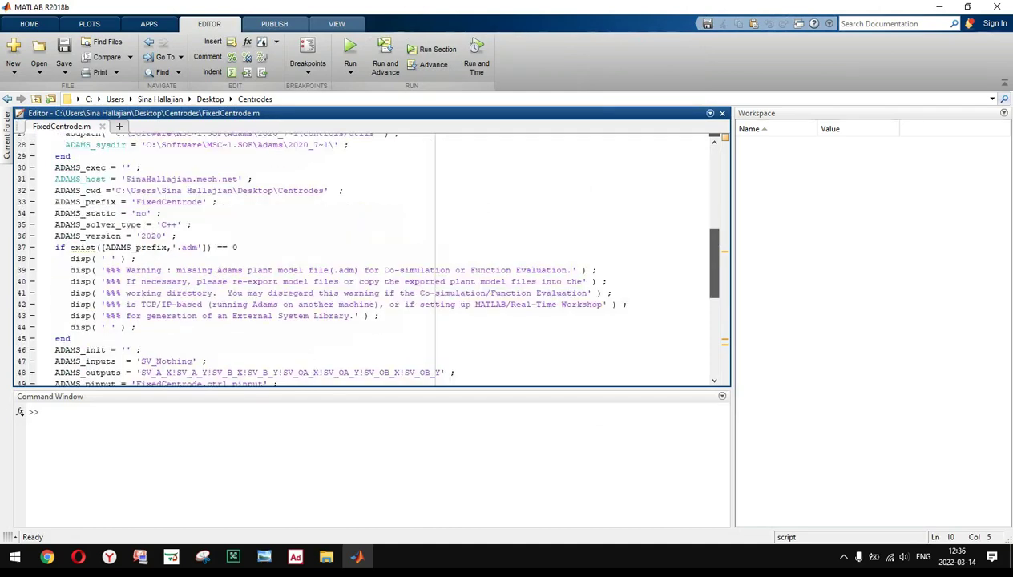
{"action": "scroll", "coordinate": [361, 256], "scroll_direction": "up", "scroll_amount": 7}
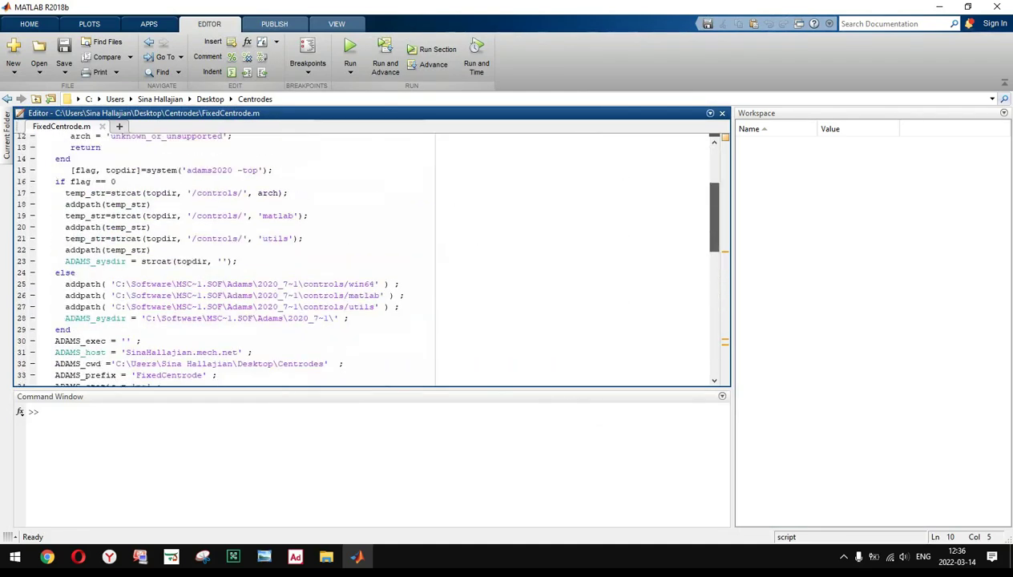
{"action": "scroll", "coordinate": [361, 257], "scroll_direction": "up", "scroll_amount": 4}
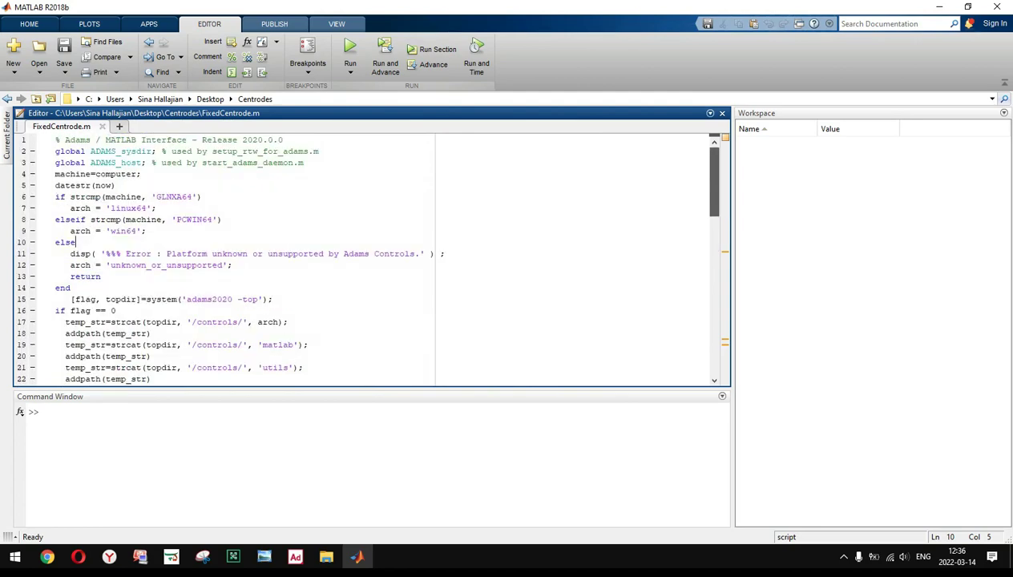
{"action": "scroll", "coordinate": [361, 256], "scroll_direction": "down", "scroll_amount": 17}
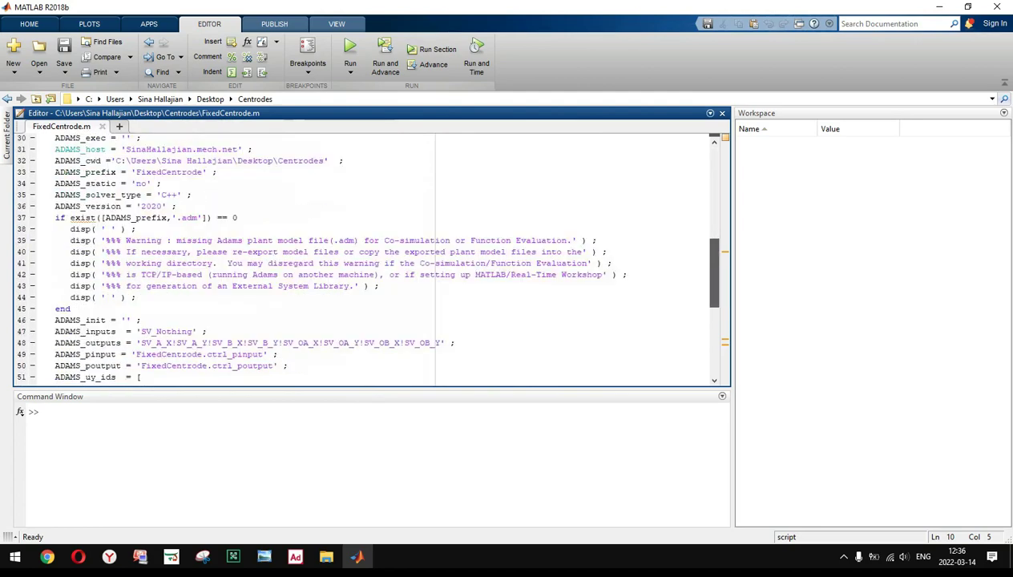
{"action": "scroll", "coordinate": [361, 256], "scroll_direction": "up", "scroll_amount": 13}
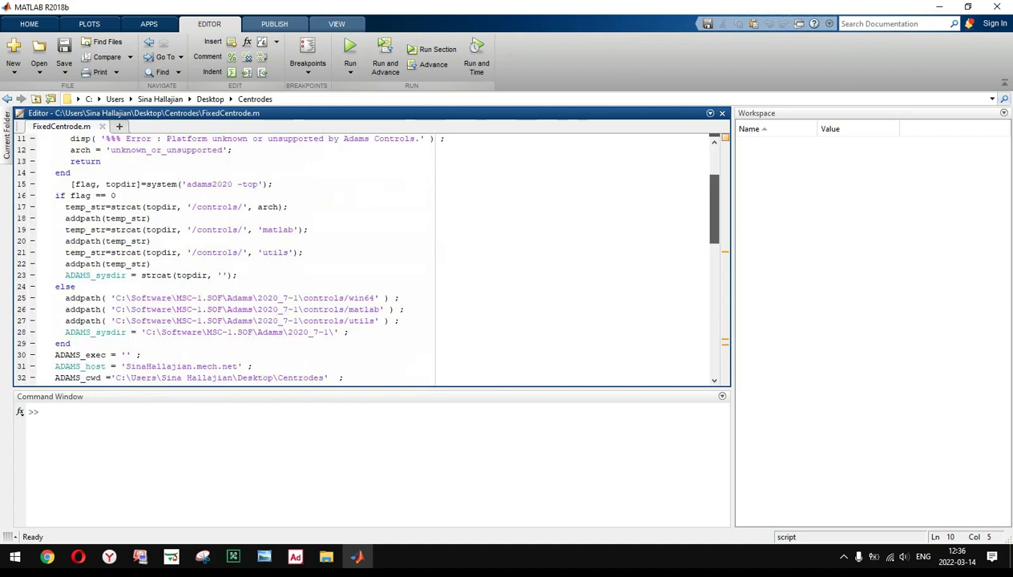
{"action": "scroll", "coordinate": [360, 256], "scroll_direction": "down", "scroll_amount": 11}
Run the FixedCentrode.m script and execute the adams_sys command in MATLAB.
{"action": "left_click", "coordinate": [156, 258]}
{"action": "left_click", "coordinate": [350, 50]}
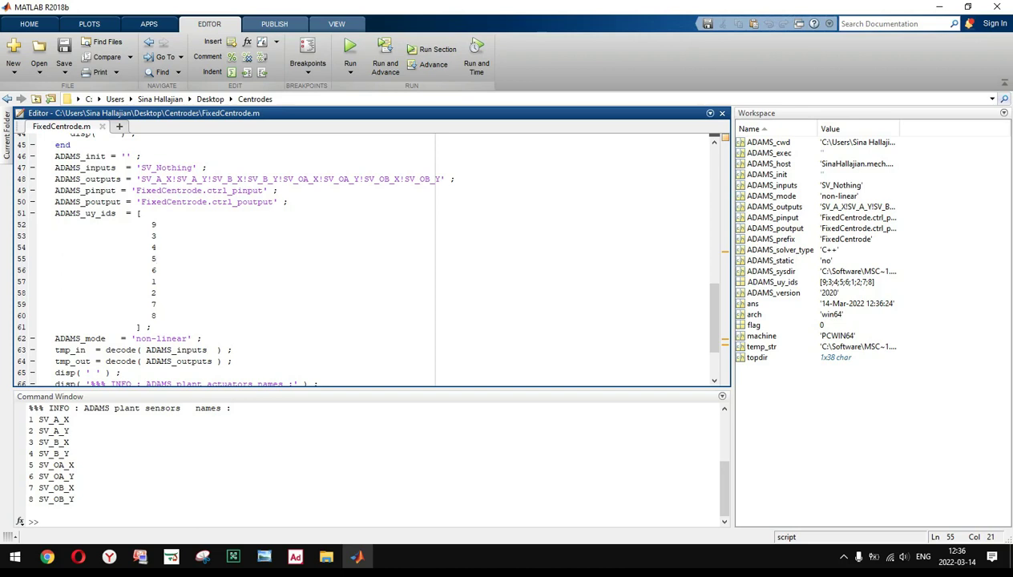
{"action": "left_click", "coordinate": [75, 453]}
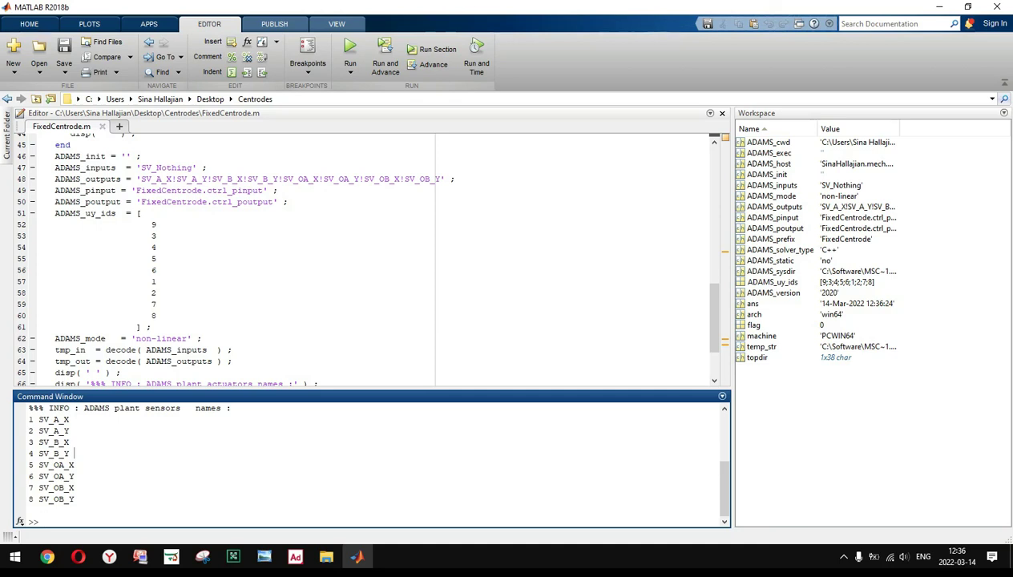
{"action": "type", "text": "adams_sys"}
{"action": "key", "text": "Return"}
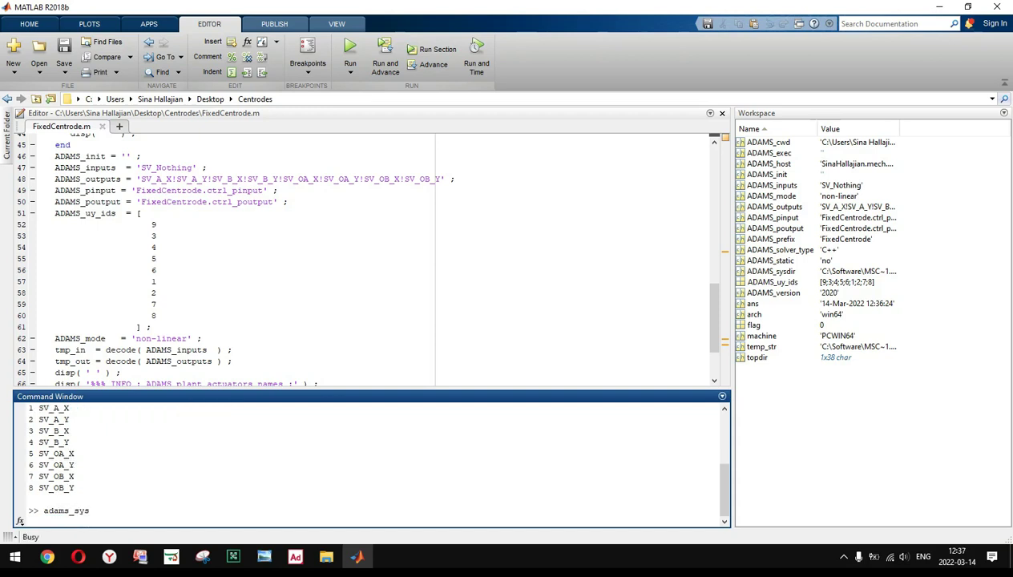